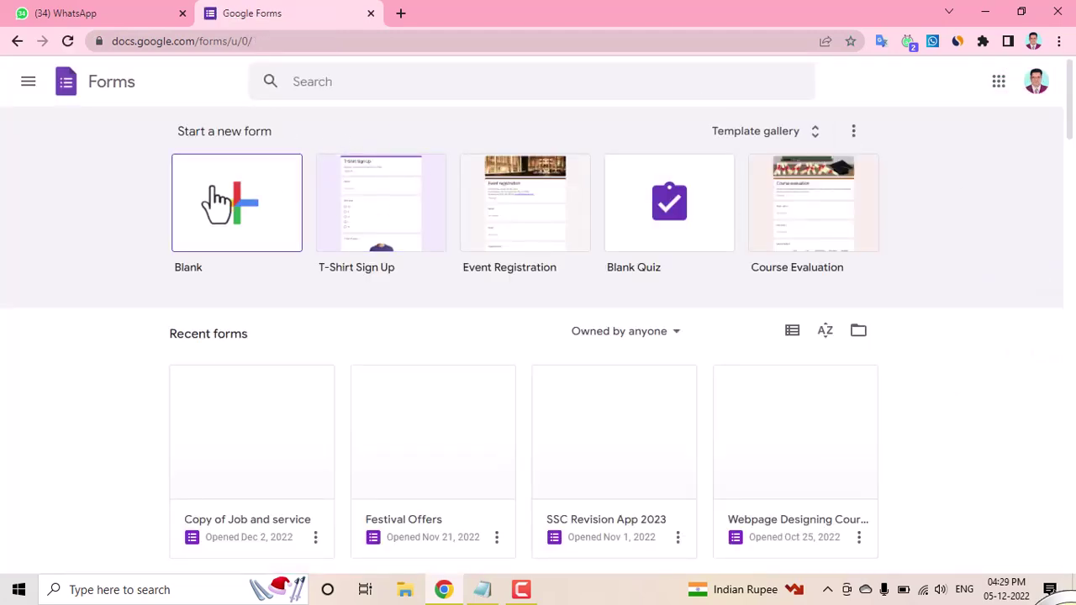
Step: Create a new form from the Blank template on the Google Forms home page
click(239, 198)
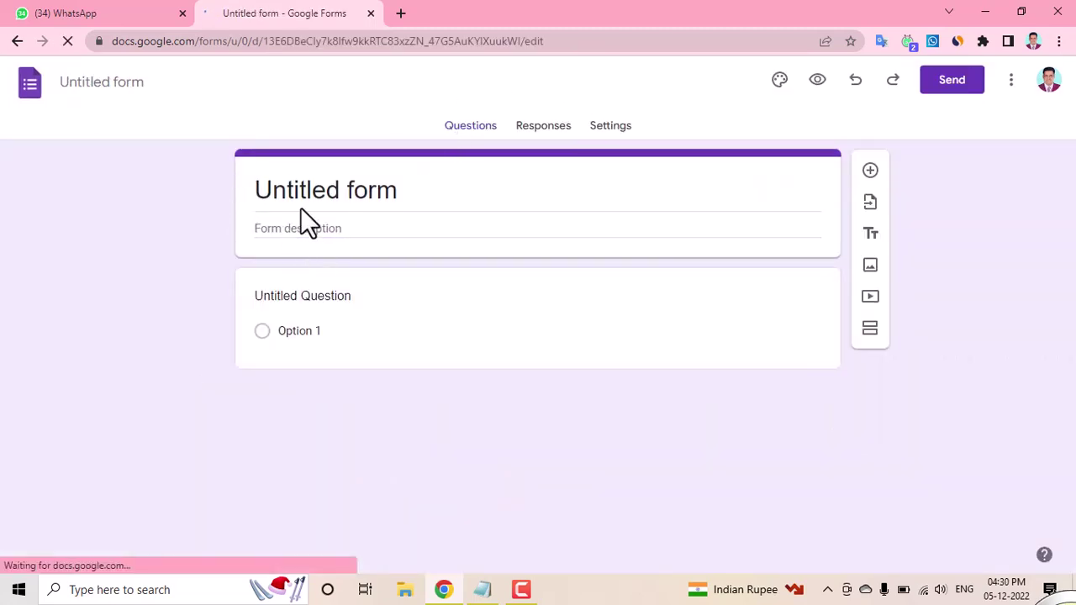
Step: Retitle the form 'SSC Database' and make the first question a short-answer 'Name' question
click(298, 189)
drag(261, 190, 399, 189)
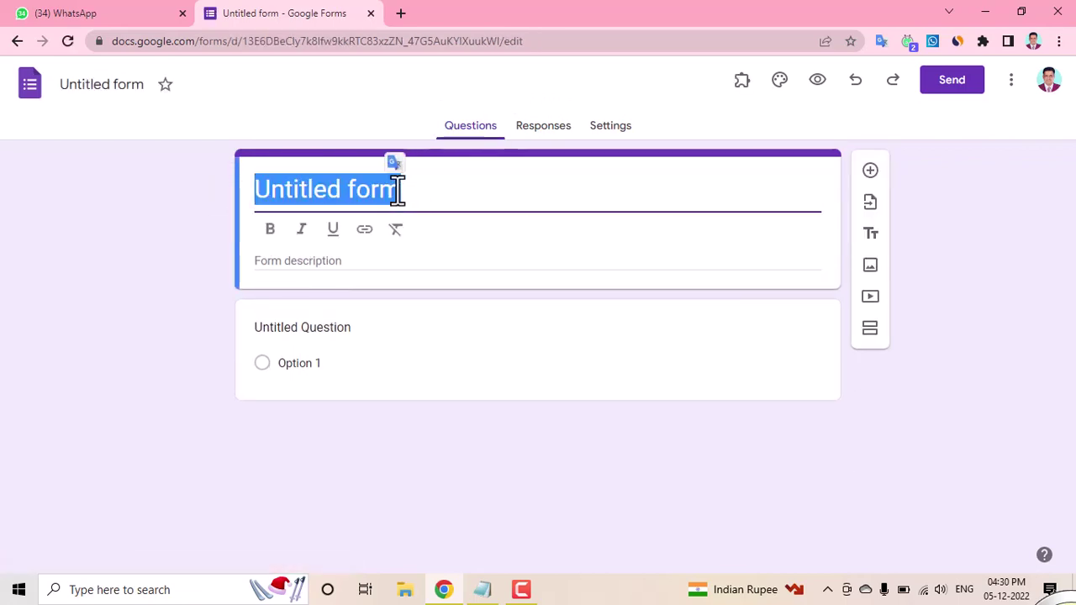
text(SSC)
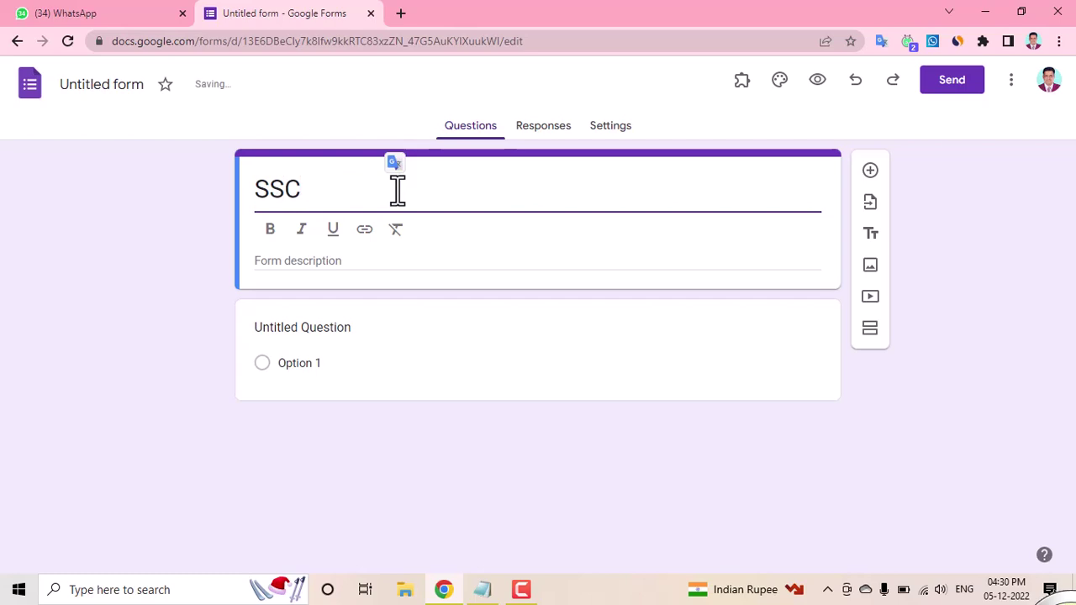
text( Databa)
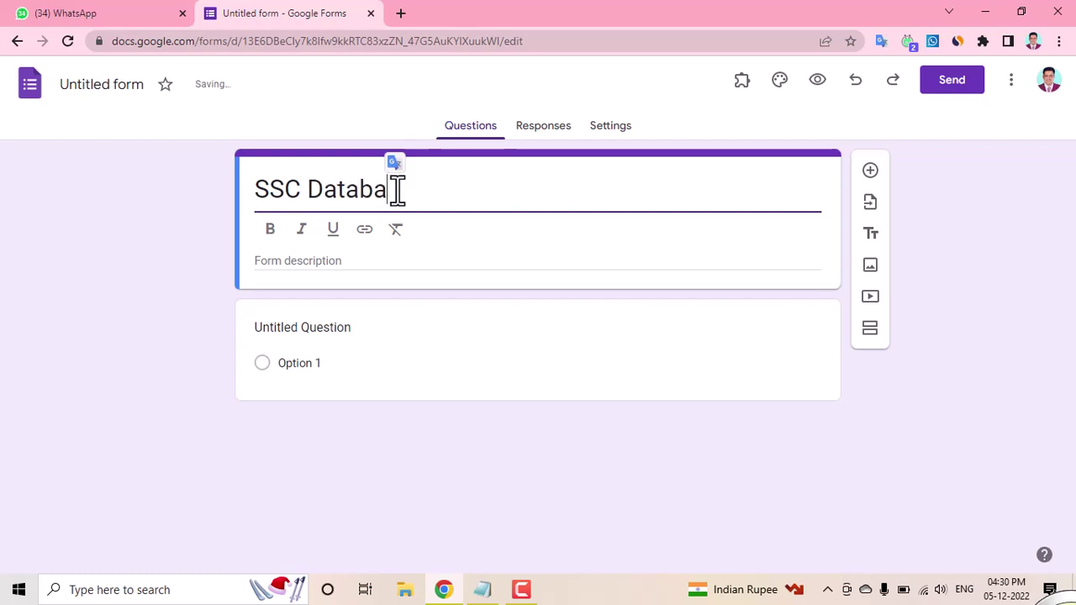
text(se)
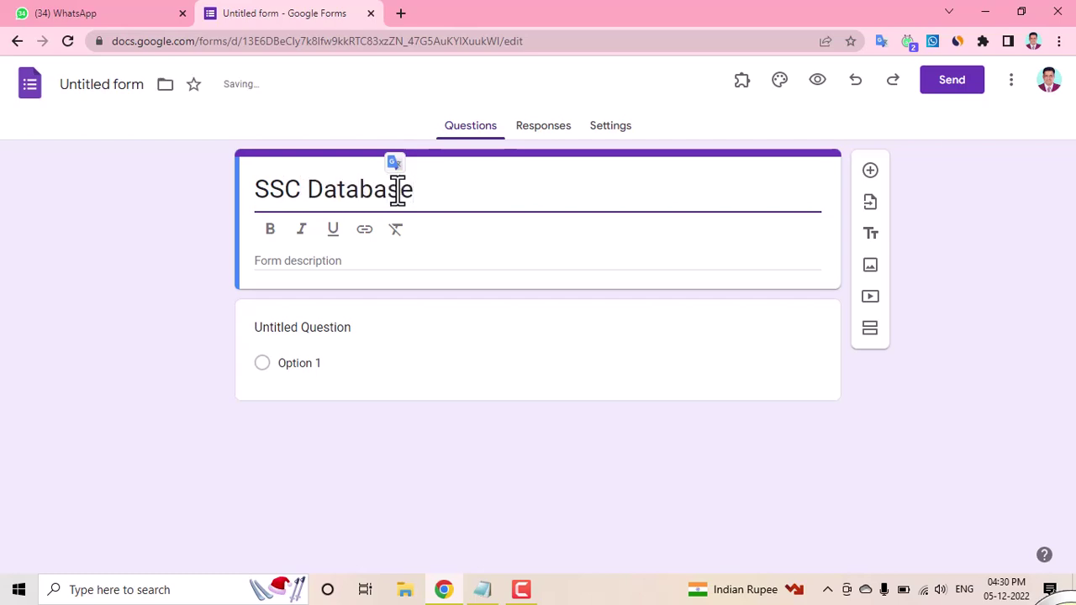
click(288, 327)
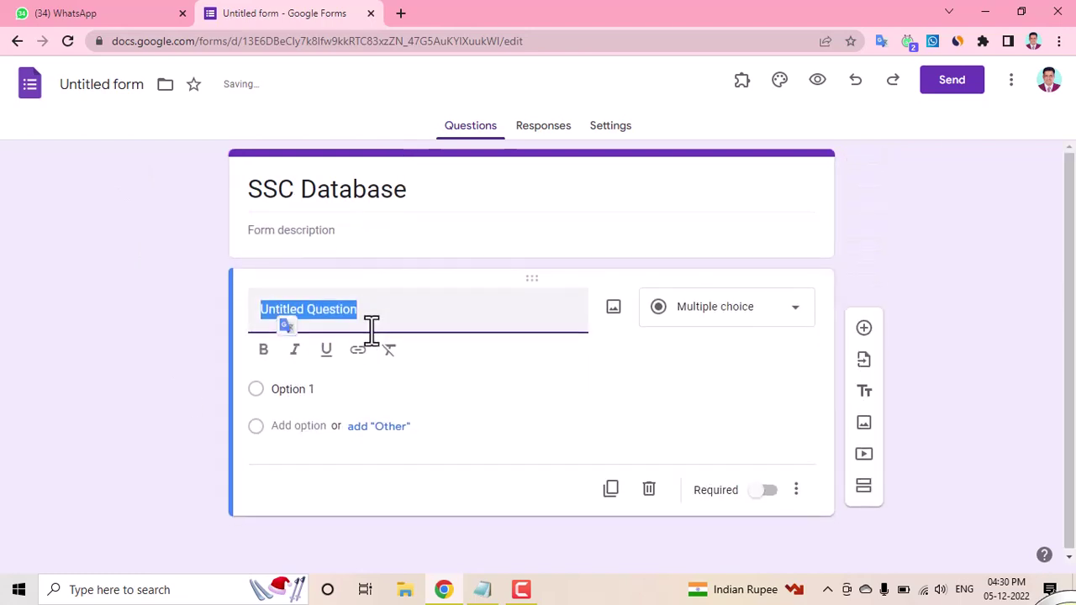
text(Name)
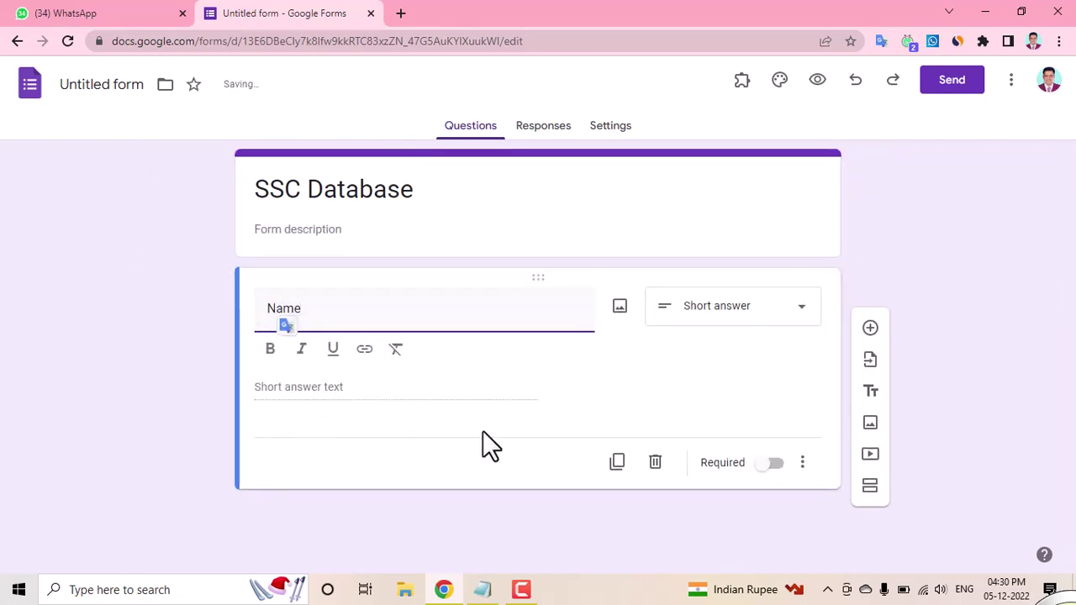
click(80, 81)
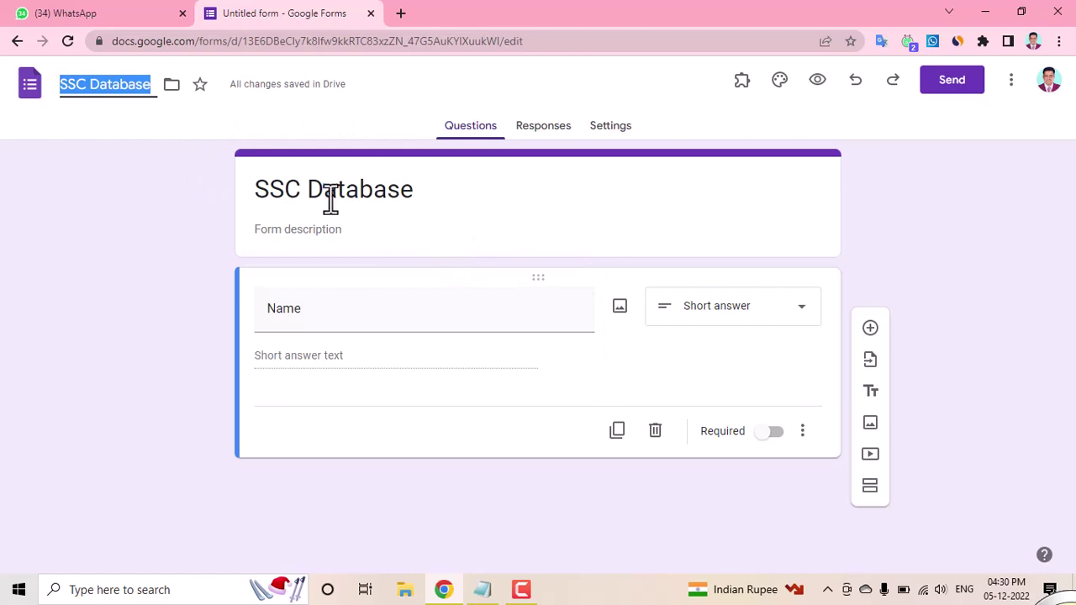
Step: Link the form's responses to a new spreadsheet named 'SSC Database (Responses)'
click(539, 128)
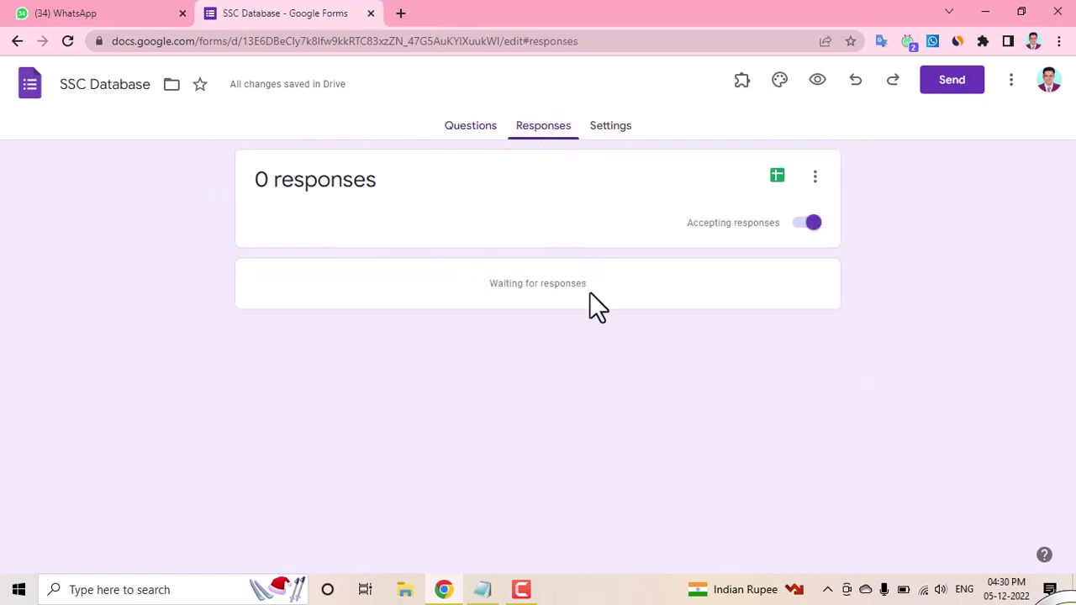
click(777, 178)
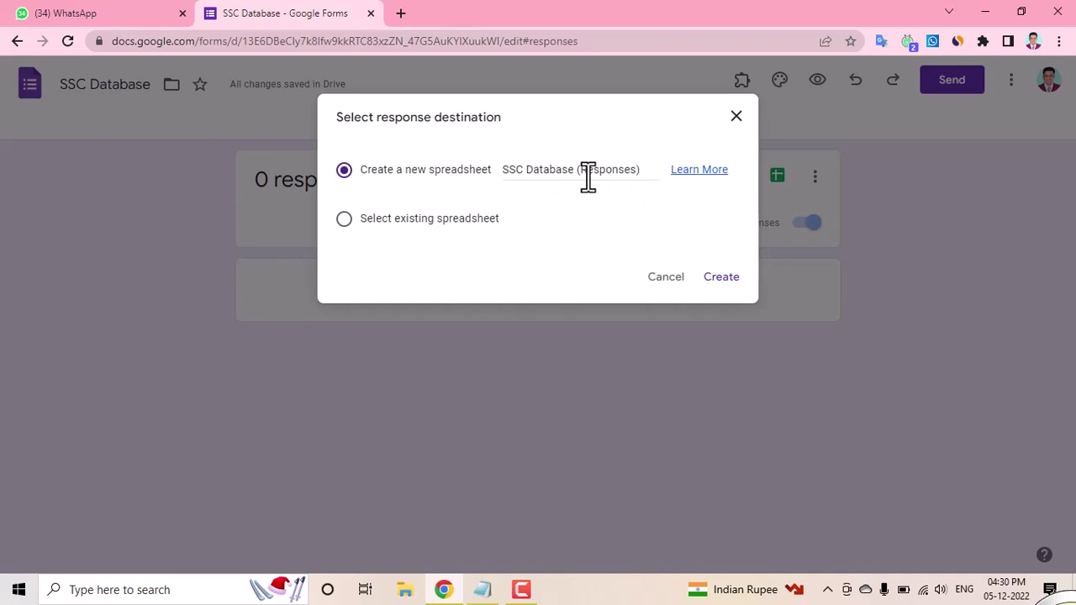
click(721, 278)
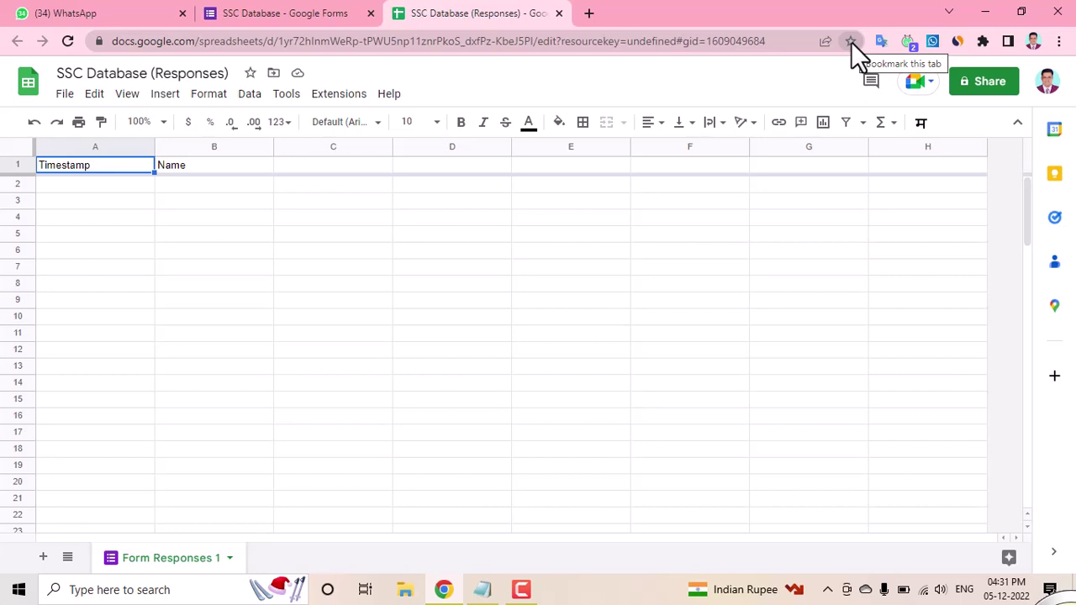
Step: Review the sheet's Timestamp and Name columns, then return to the form's Responses page
click(284, 12)
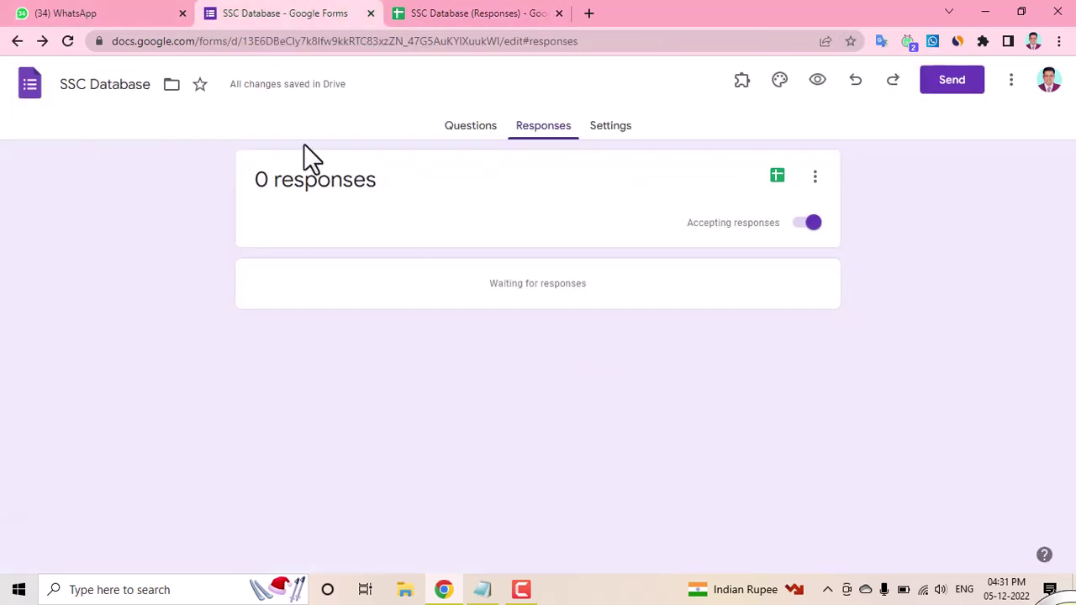
Step: Go back to the SSC Database questions and look over the available add-ons
click(467, 130)
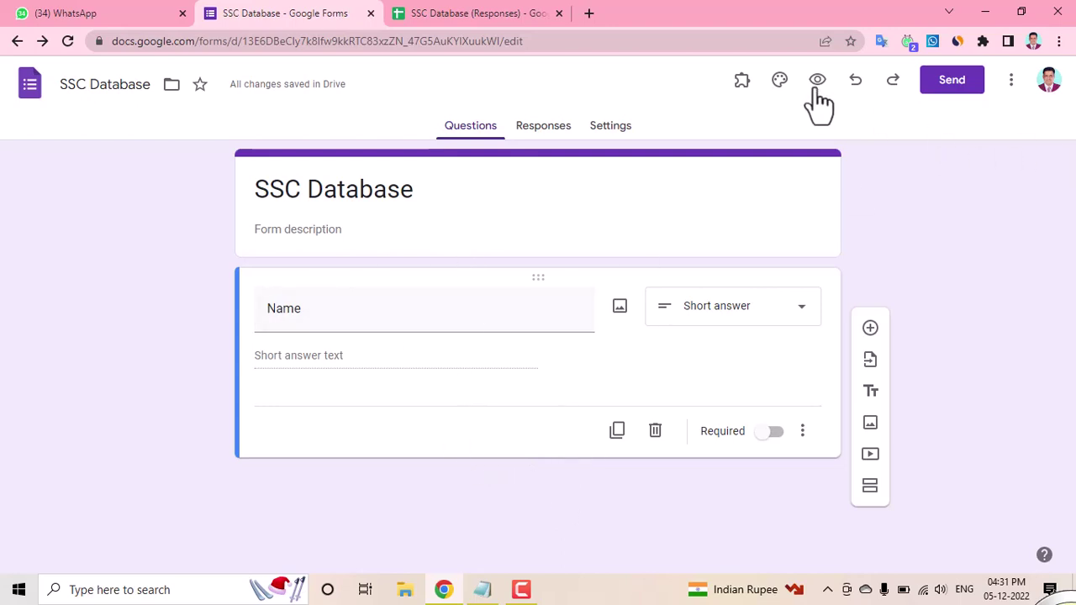
click(742, 84)
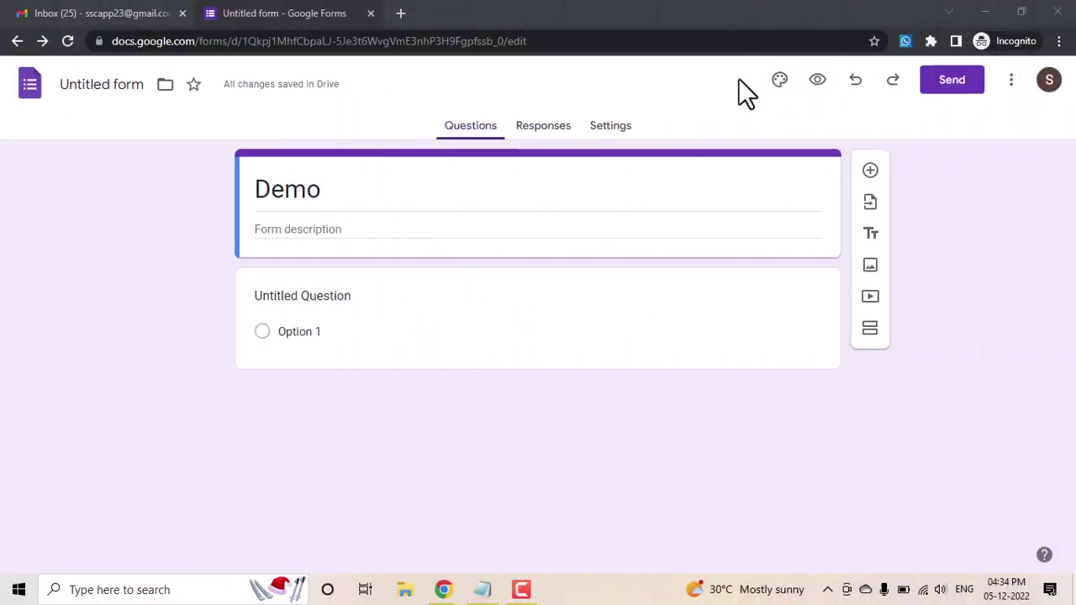
Step: Search the Workspace Marketplace for the Email Notifications for Google Forms add-on
click(1012, 81)
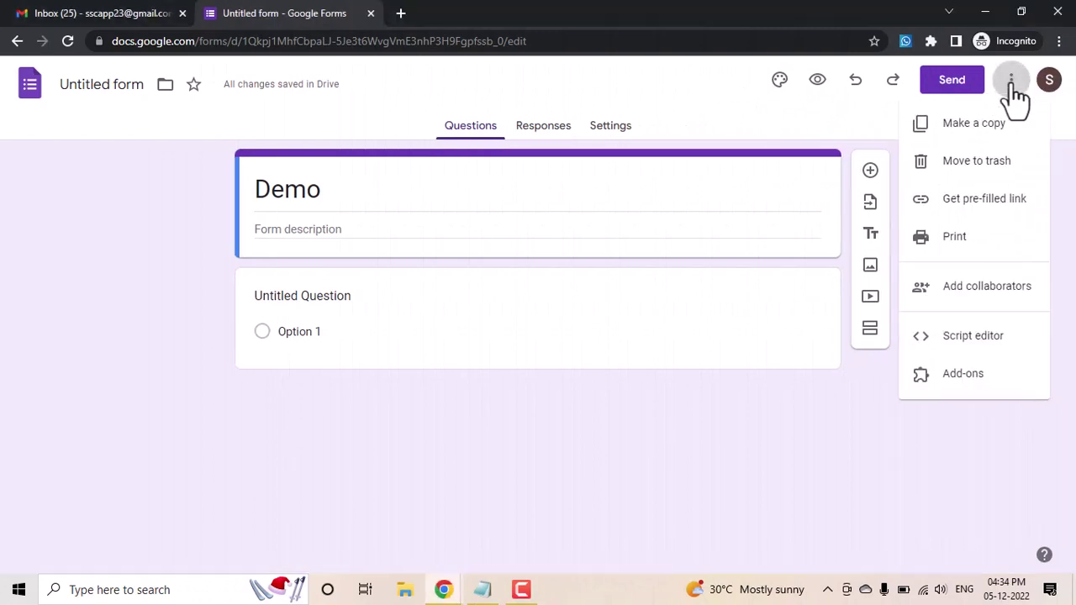
click(960, 387)
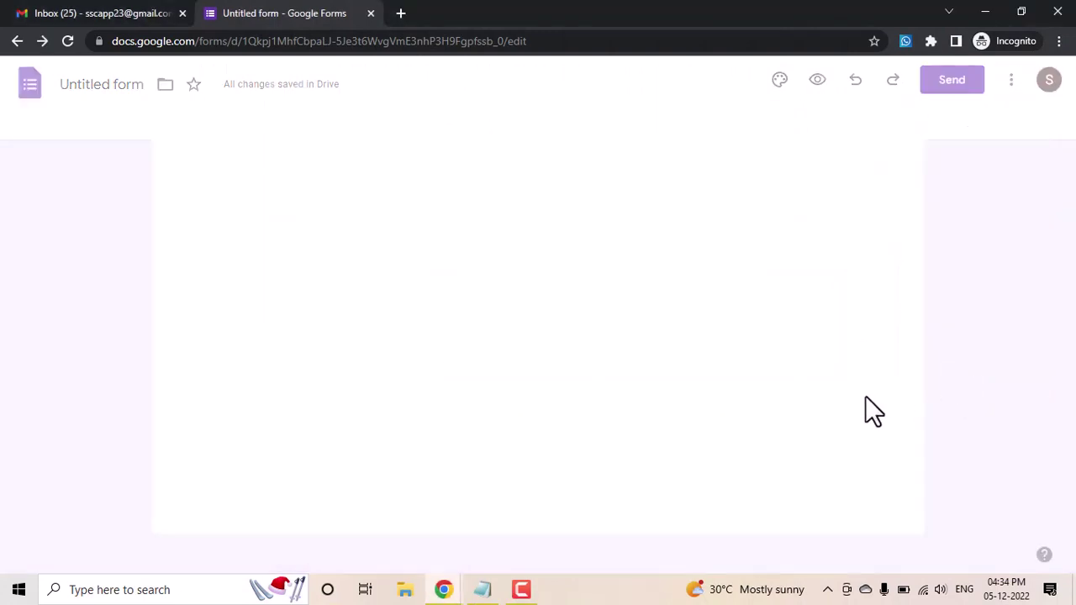
click(574, 122)
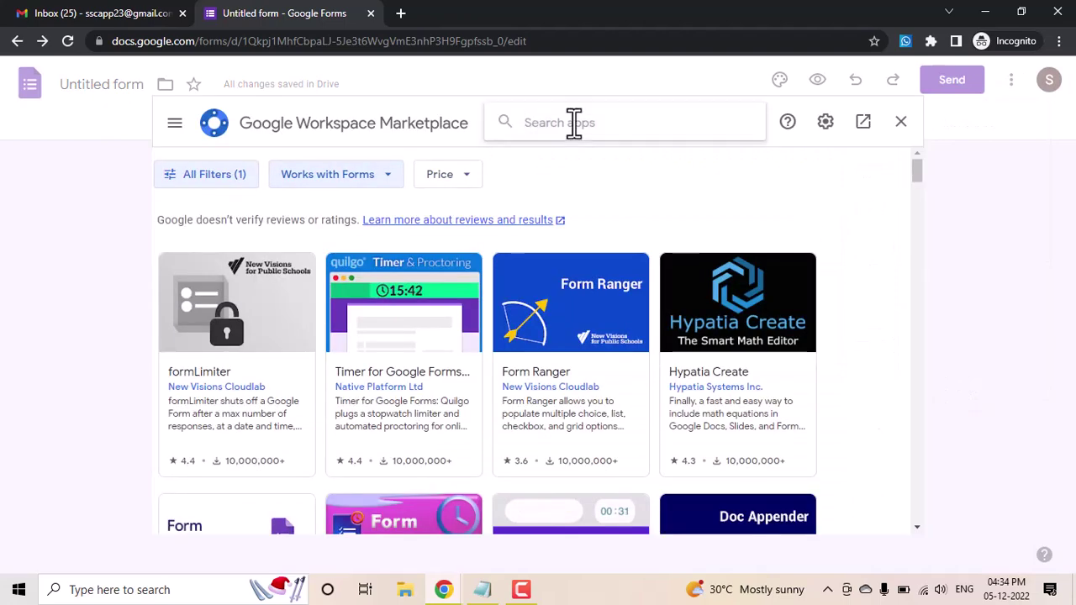
text(email)
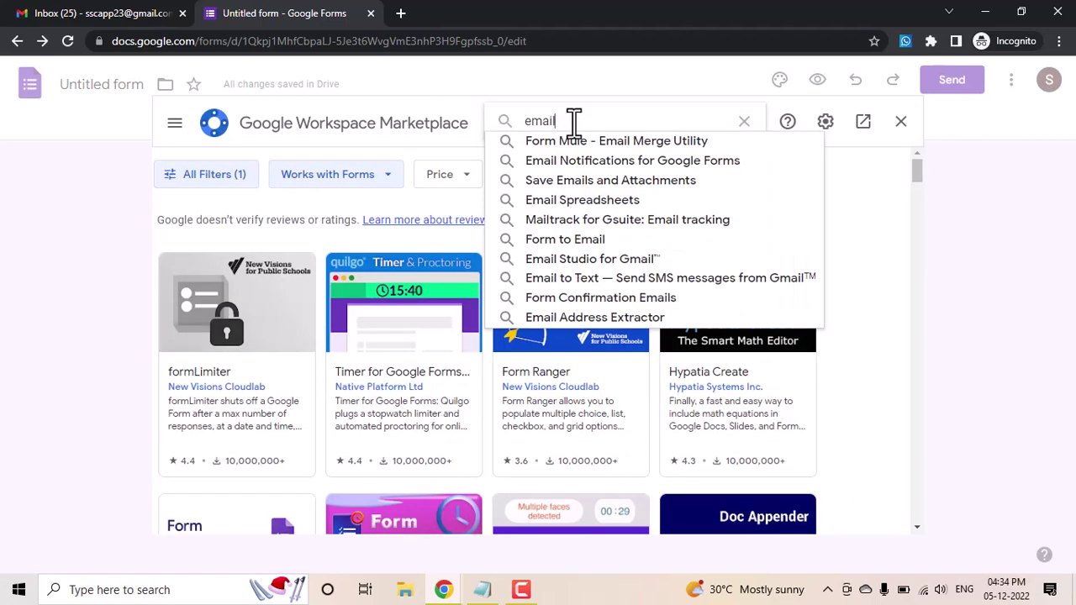
text( nt)
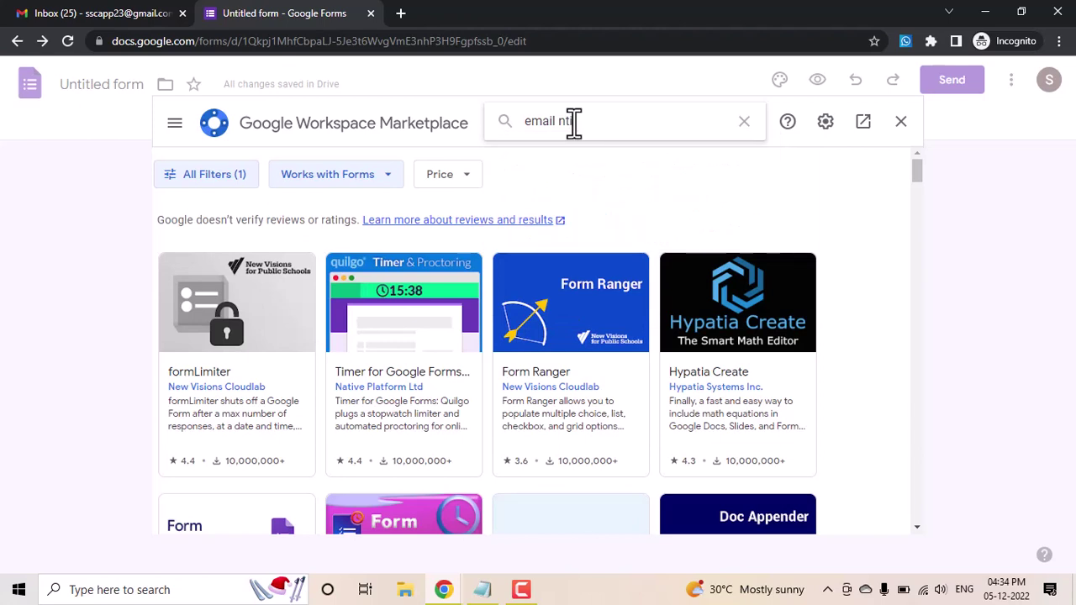
key(BackSpace)
text(o)
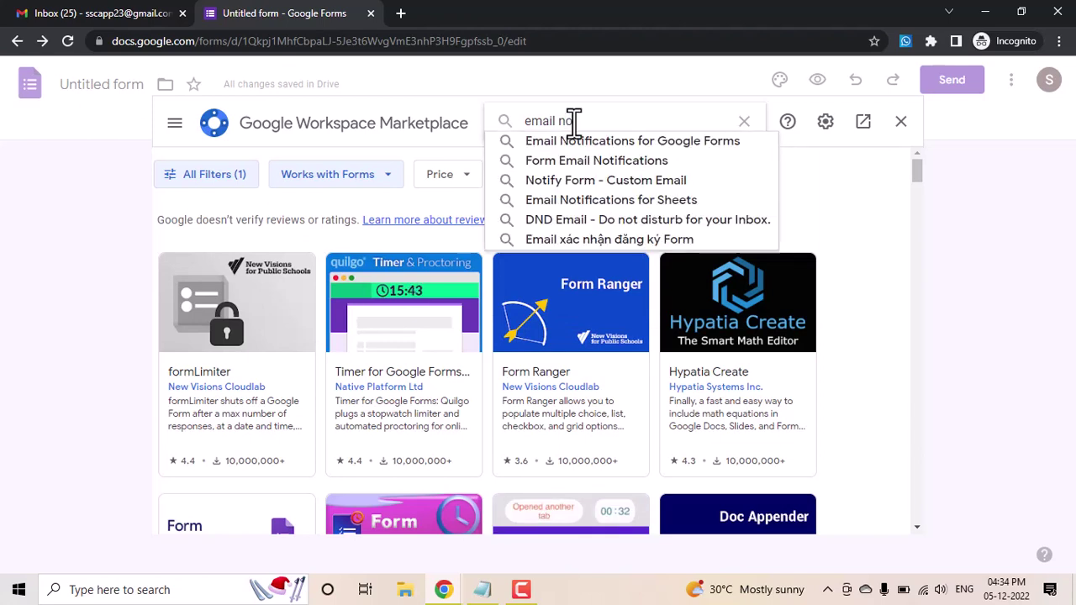
click(643, 141)
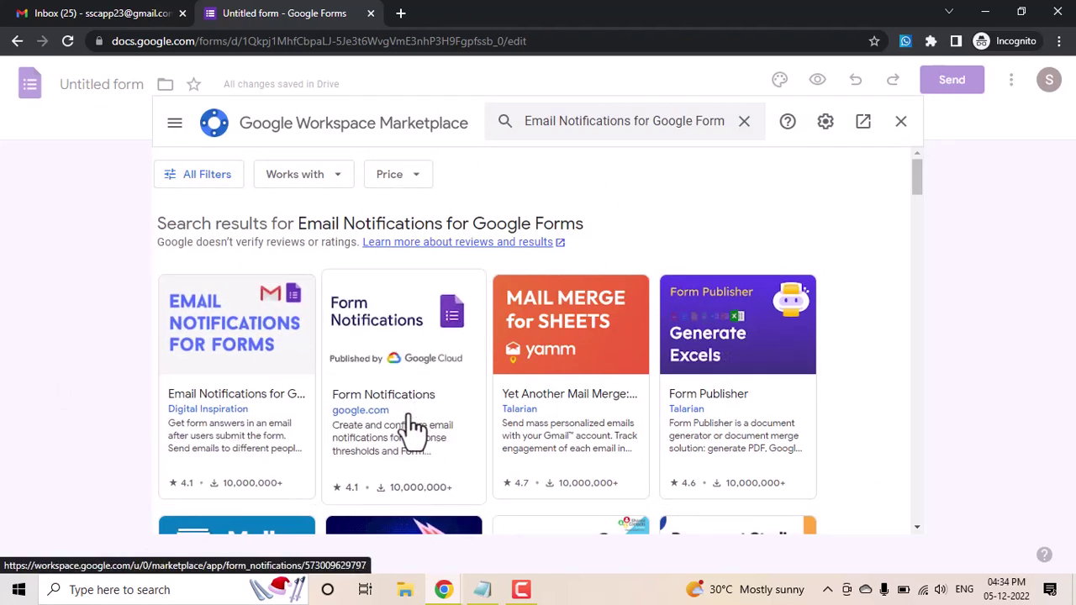
Step: Open the Form Notifications listing and start its installation
scroll(412, 430, down, 2)
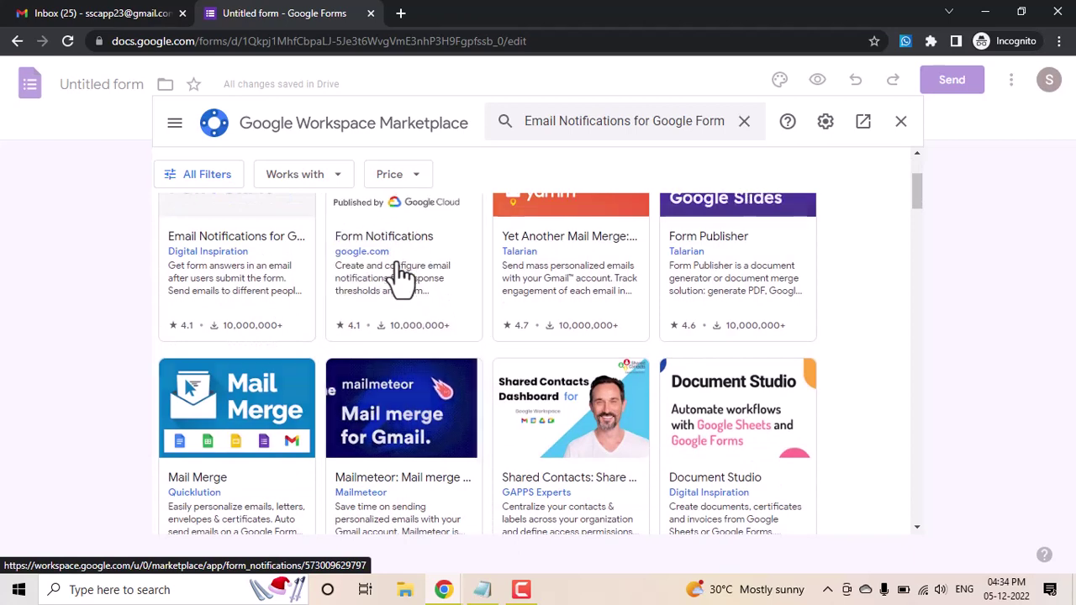
click(402, 278)
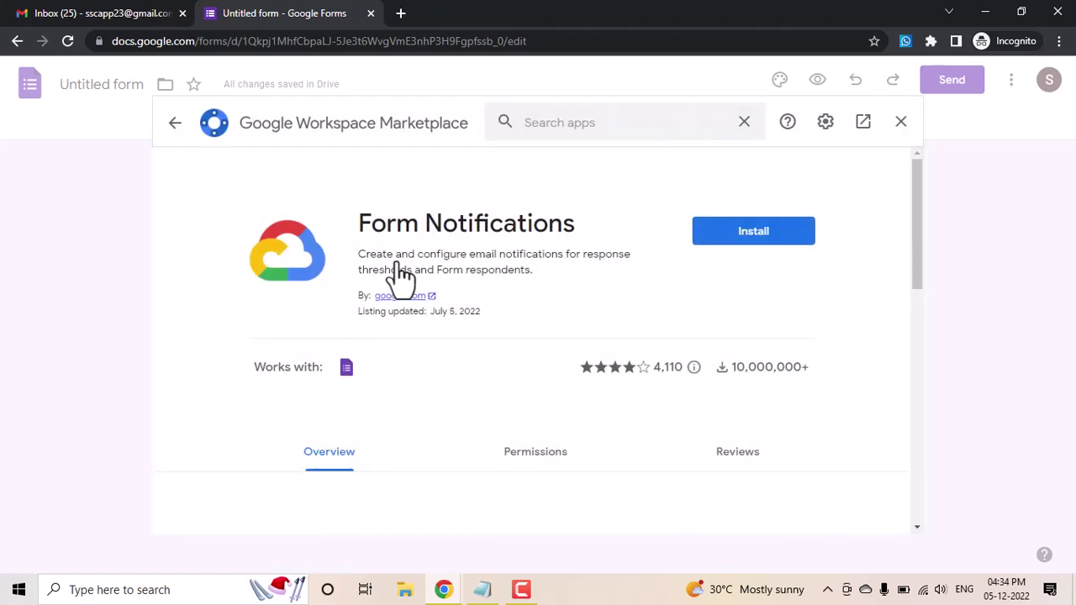
click(760, 248)
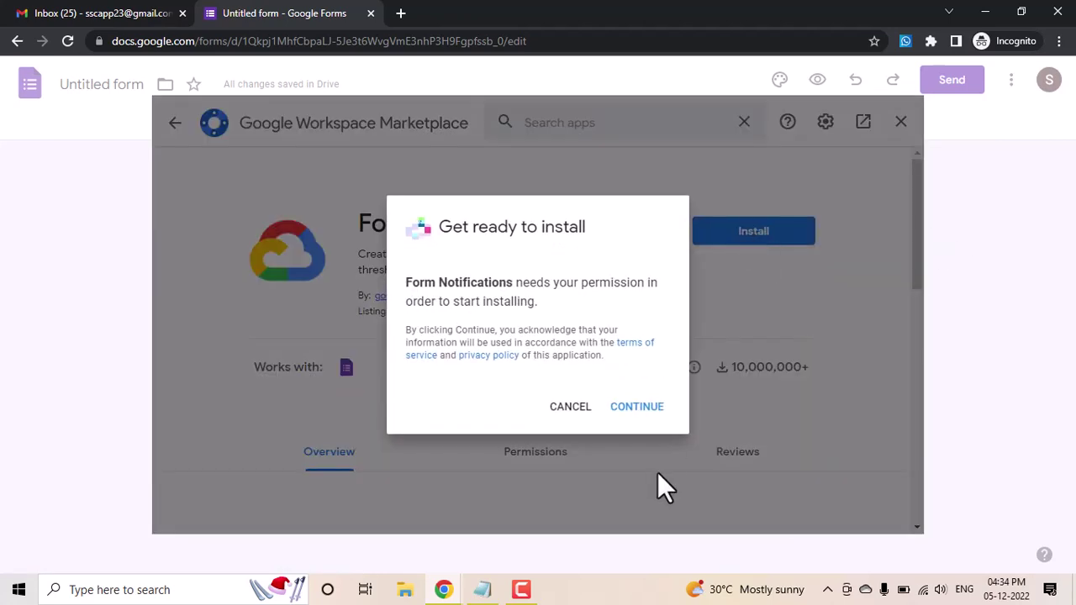
Step: Grant Form Notifications access to your Google account and confirm the completed installation
click(627, 421)
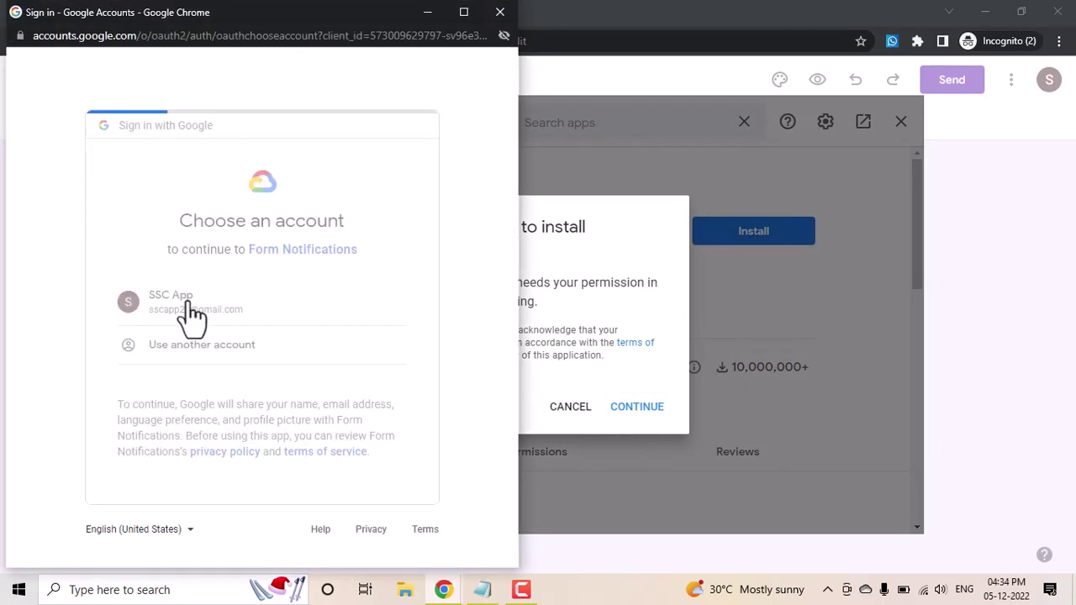
click(190, 313)
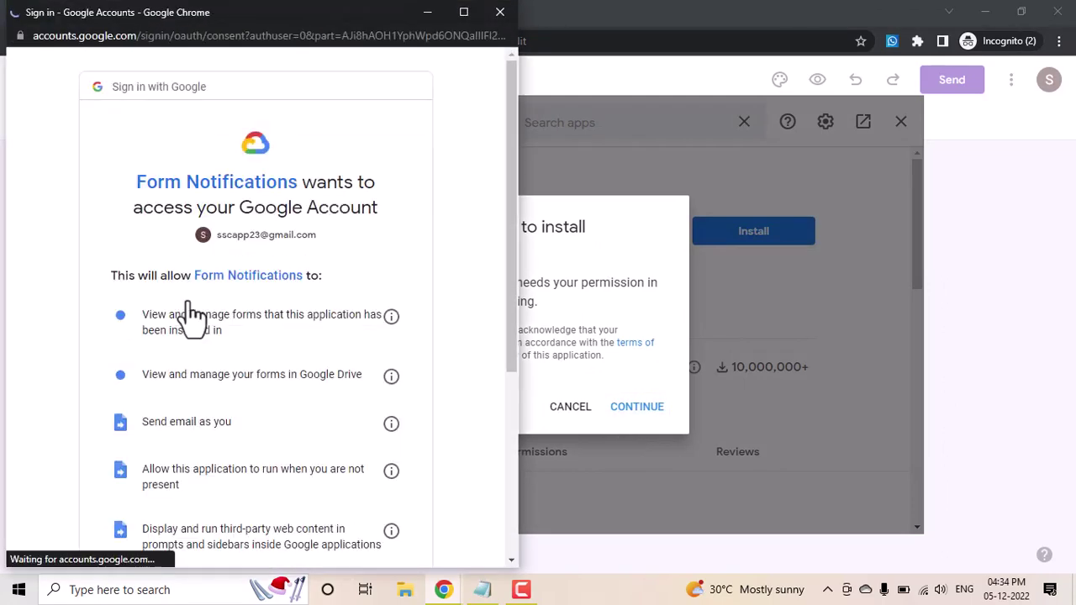
scroll(192, 316, down, 4)
click(339, 458)
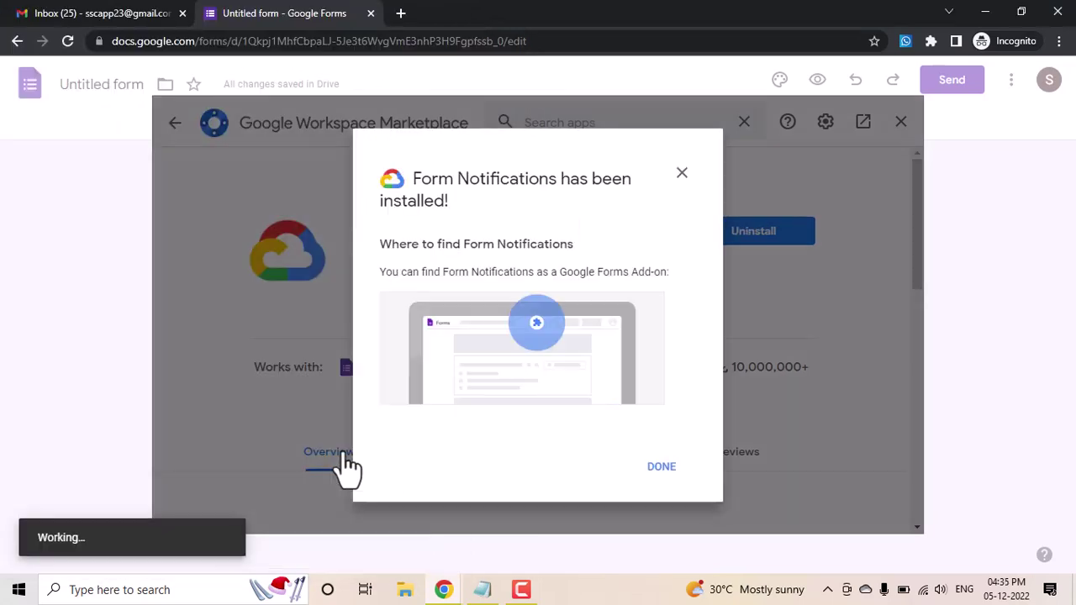
click(661, 468)
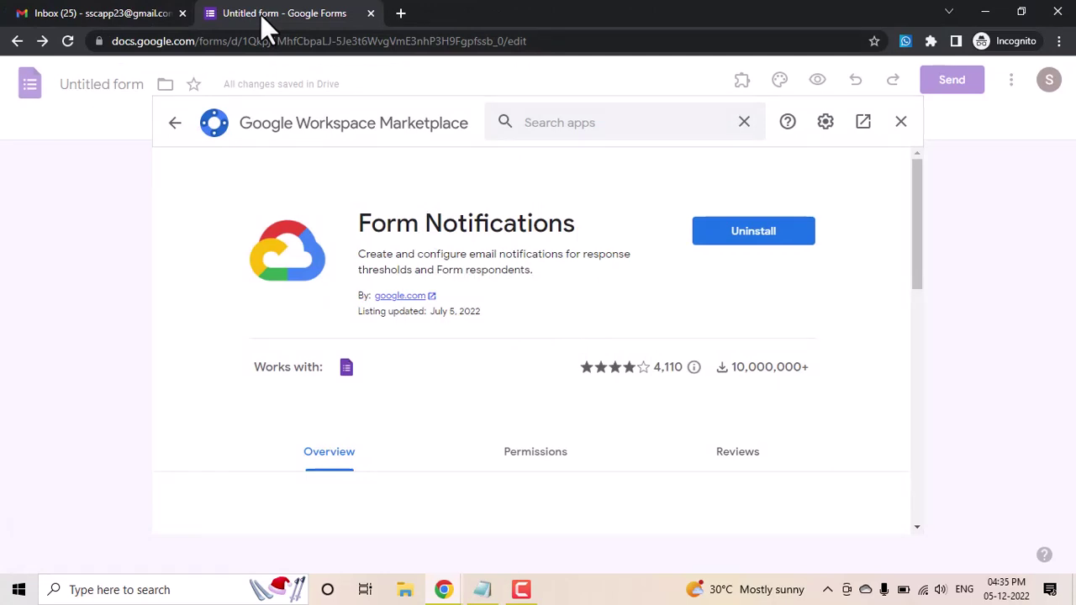
Step: Close the Marketplace, minimize the Demo form, and open Email Notifications in SSC Database's add-ons
click(902, 123)
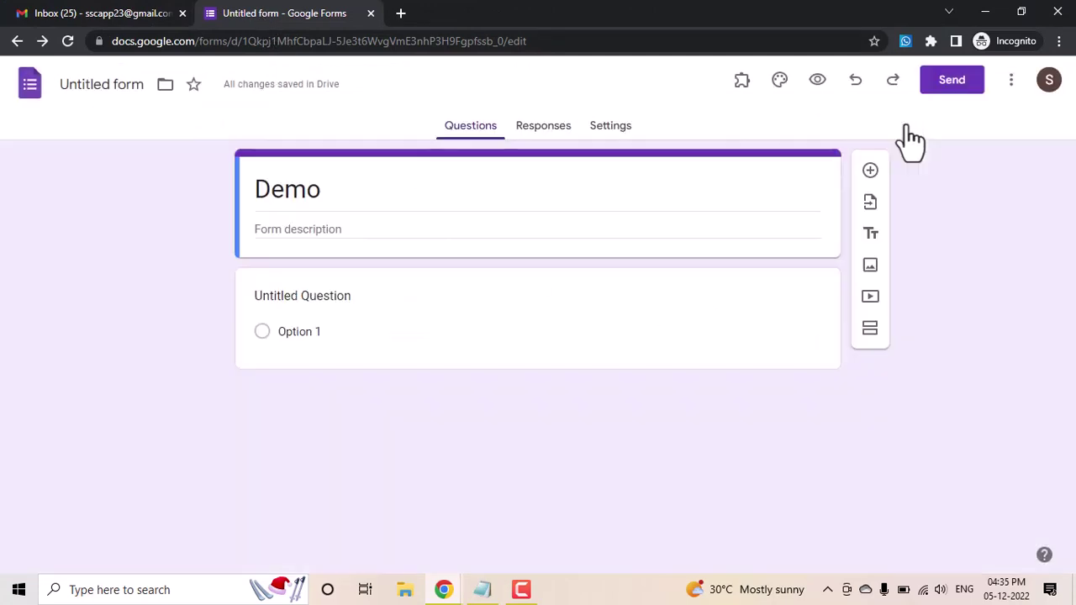
click(743, 88)
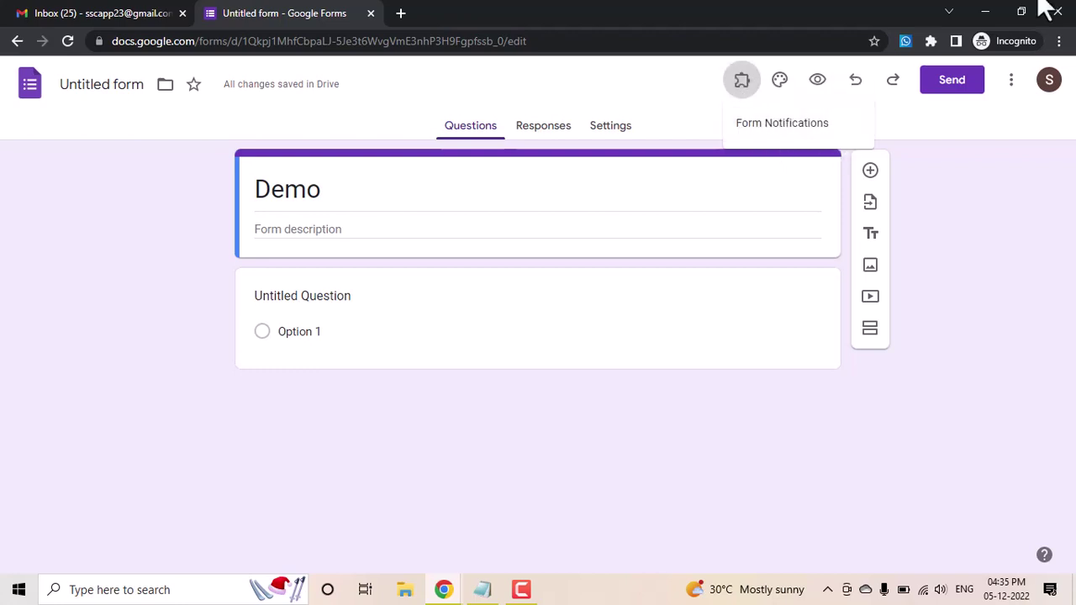
click(987, 10)
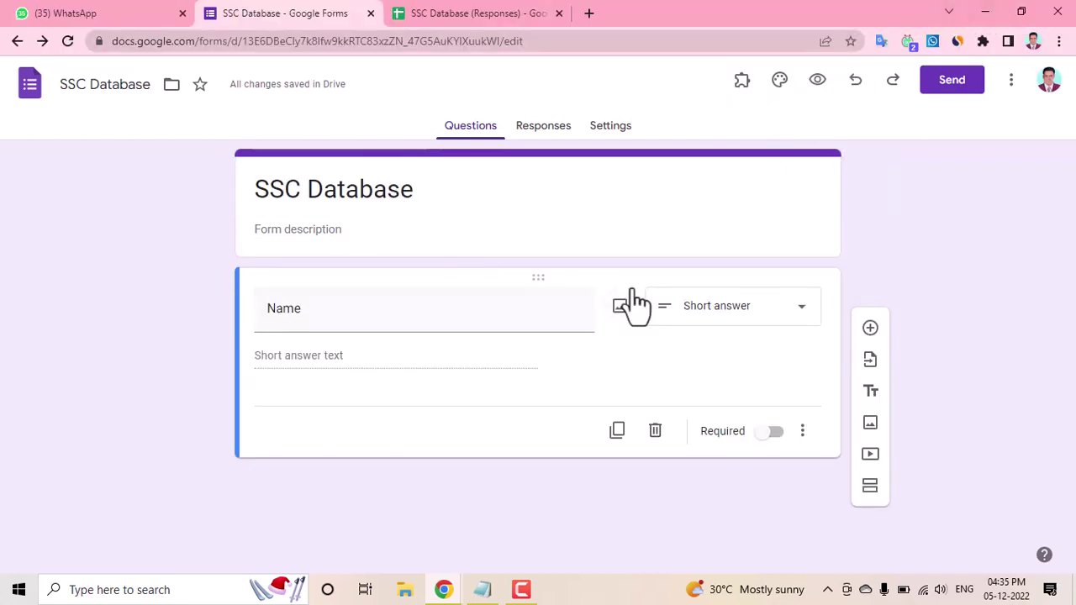
click(741, 84)
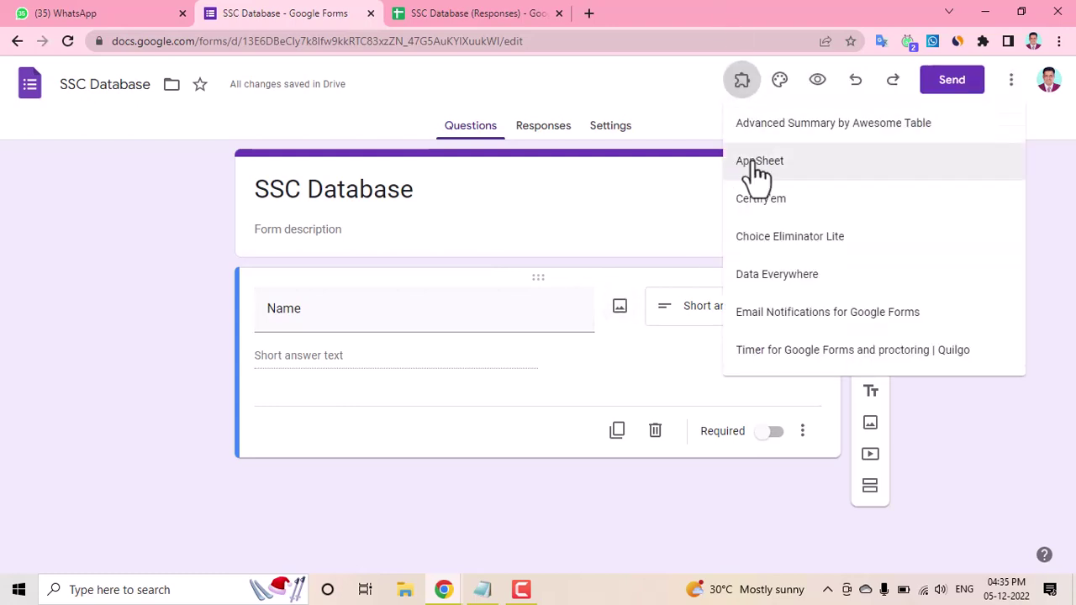
click(794, 315)
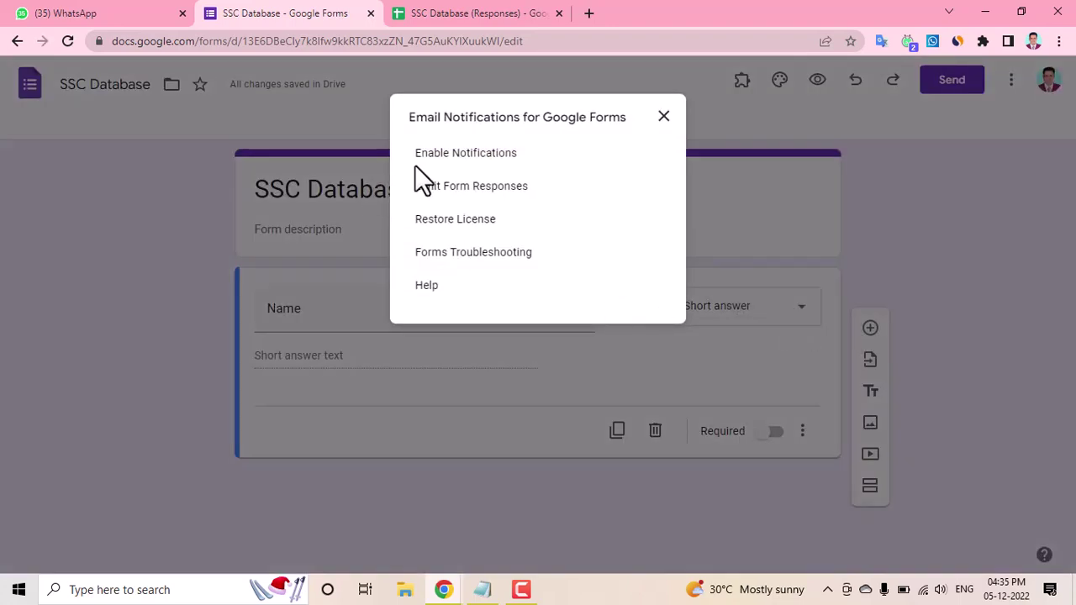
Step: Enable notifications, authorize Email Notifications for Forms on your account, then open the responses sheet
click(482, 156)
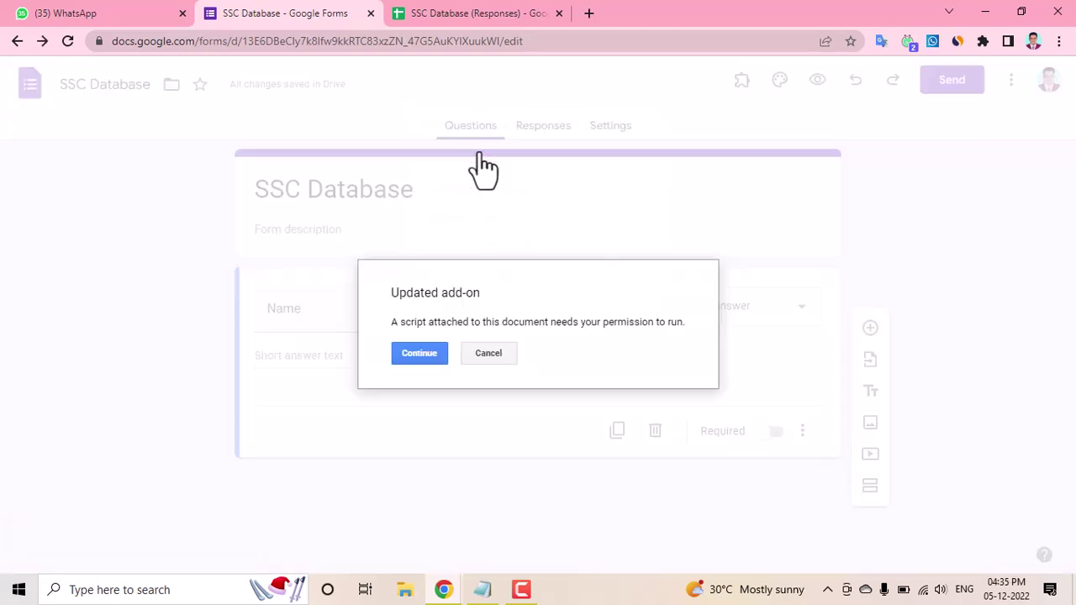
click(413, 358)
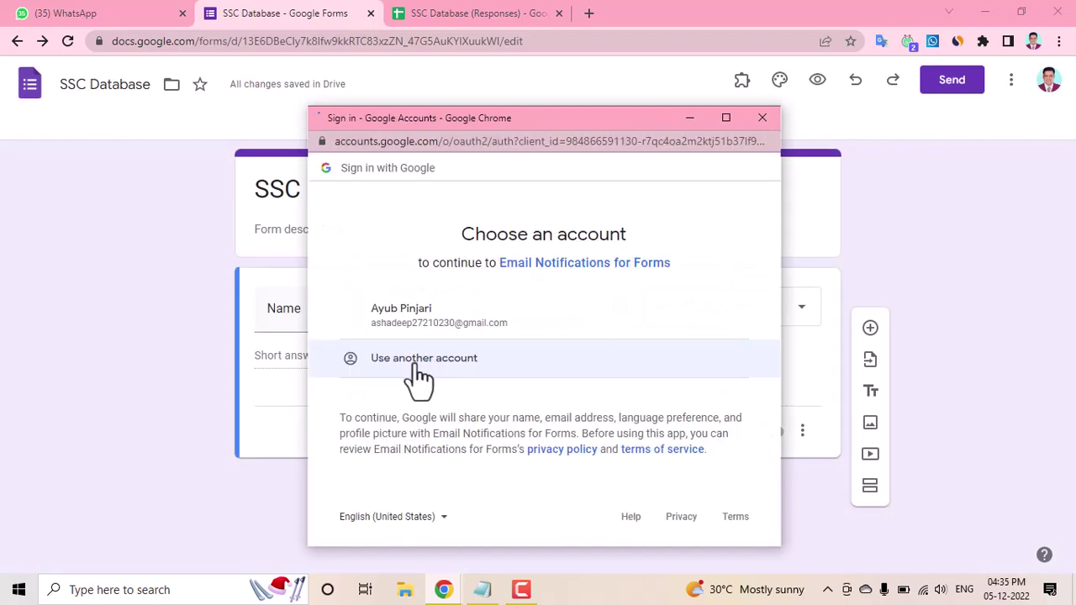
click(425, 324)
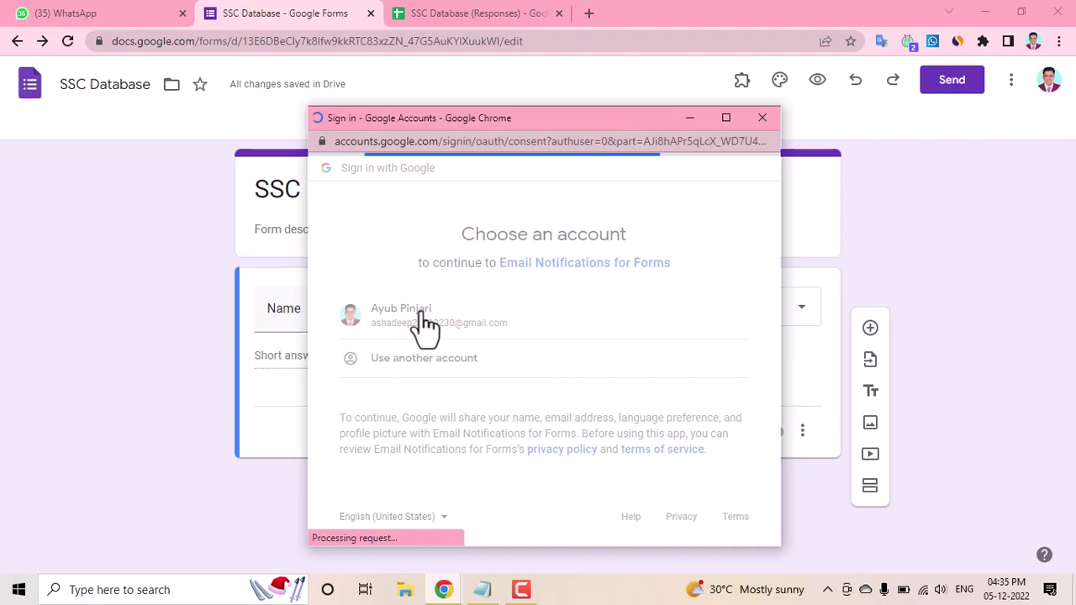
scroll(569, 379, down, 5)
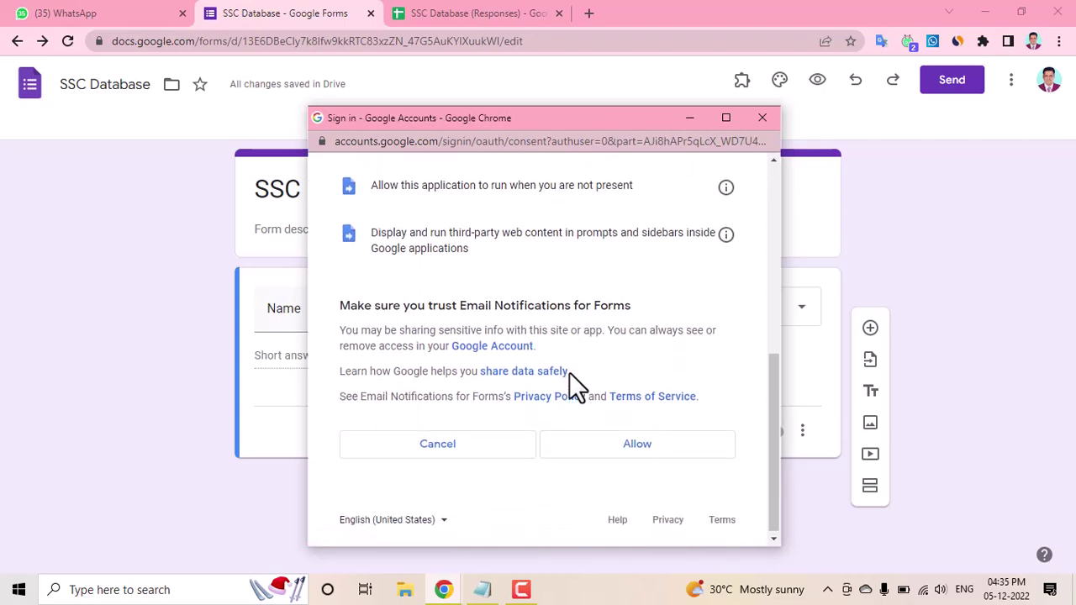
click(678, 453)
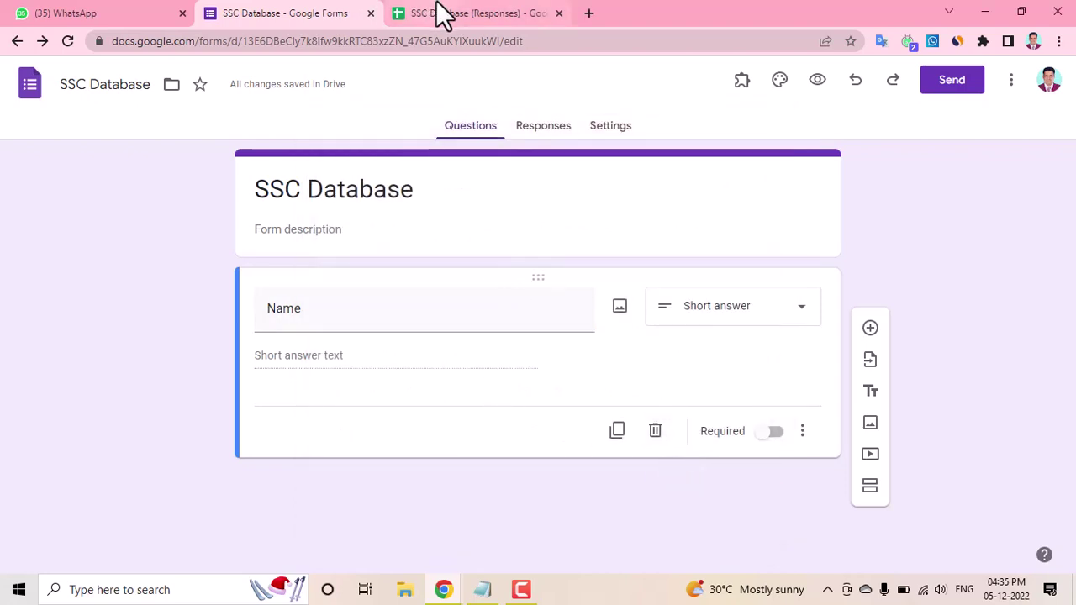
click(497, 13)
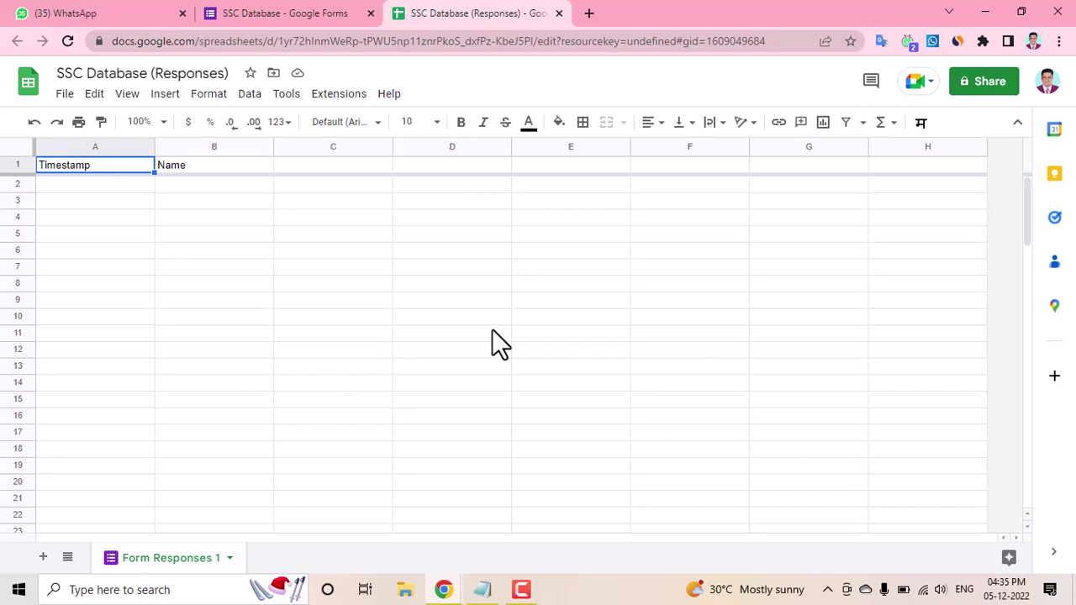
click(302, 12)
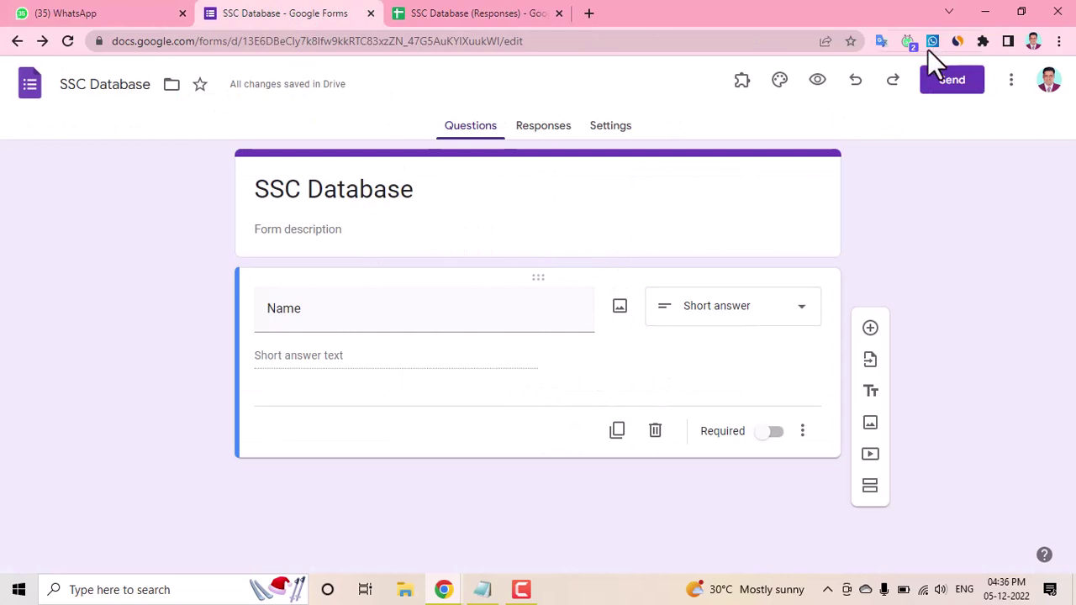
Step: Copy the form's shortened share link from the Send dialog's Link options
click(951, 80)
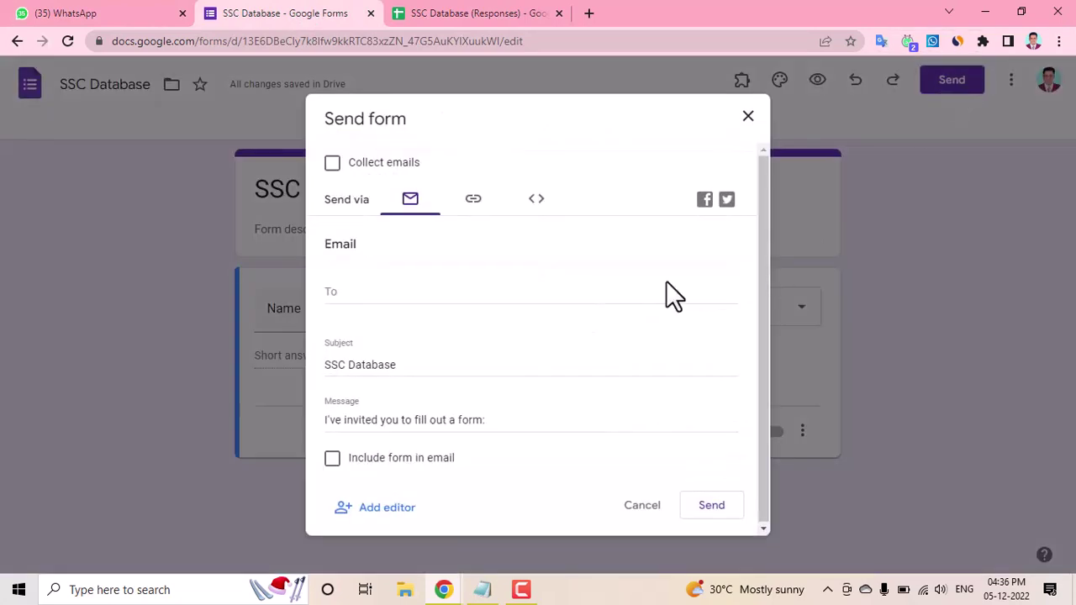
click(475, 200)
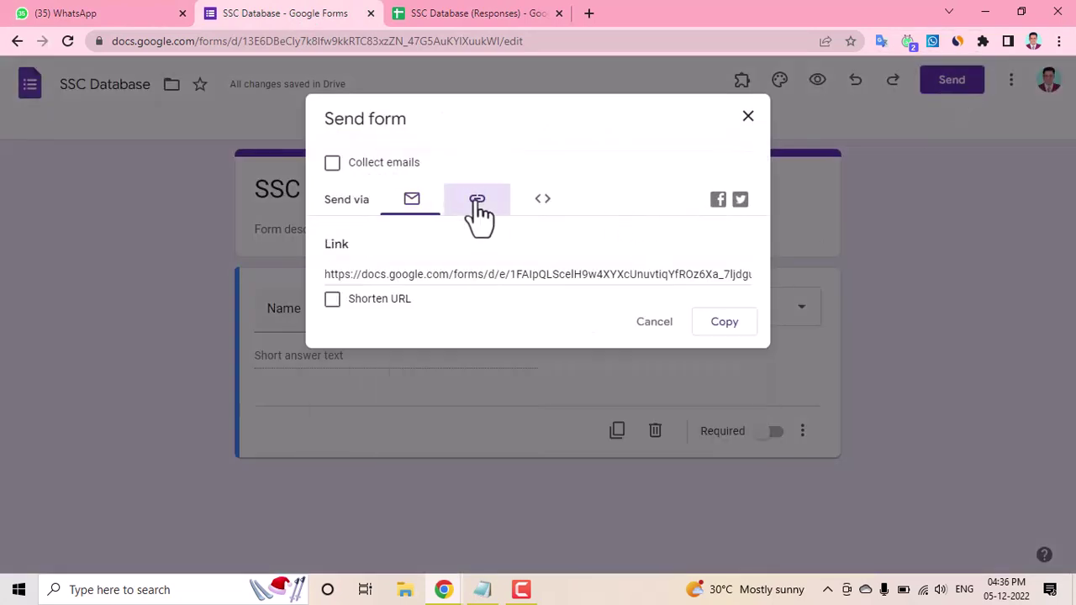
click(330, 302)
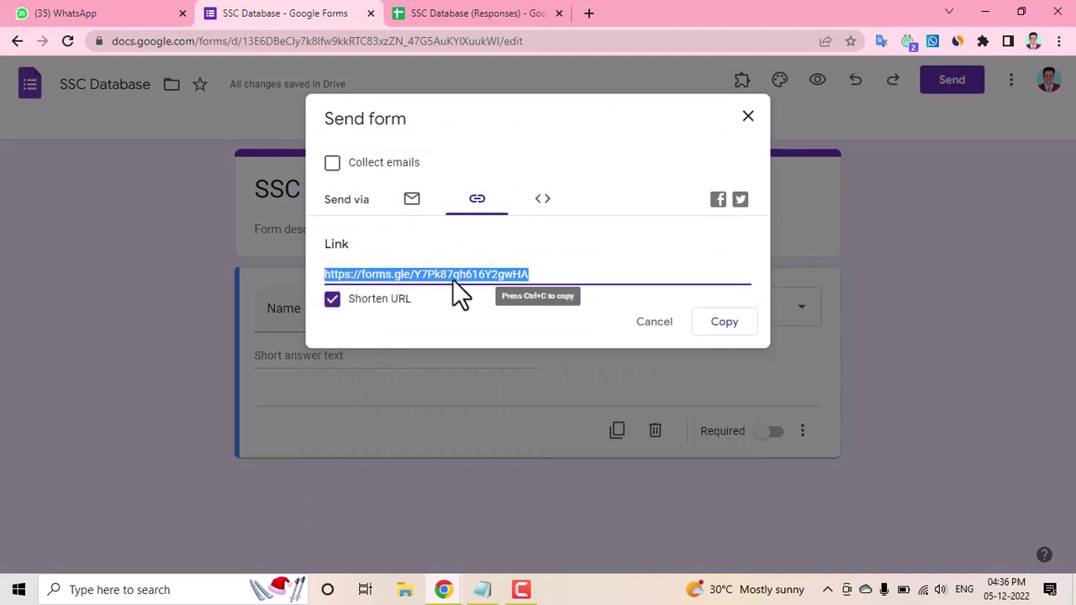
click(725, 324)
click(747, 118)
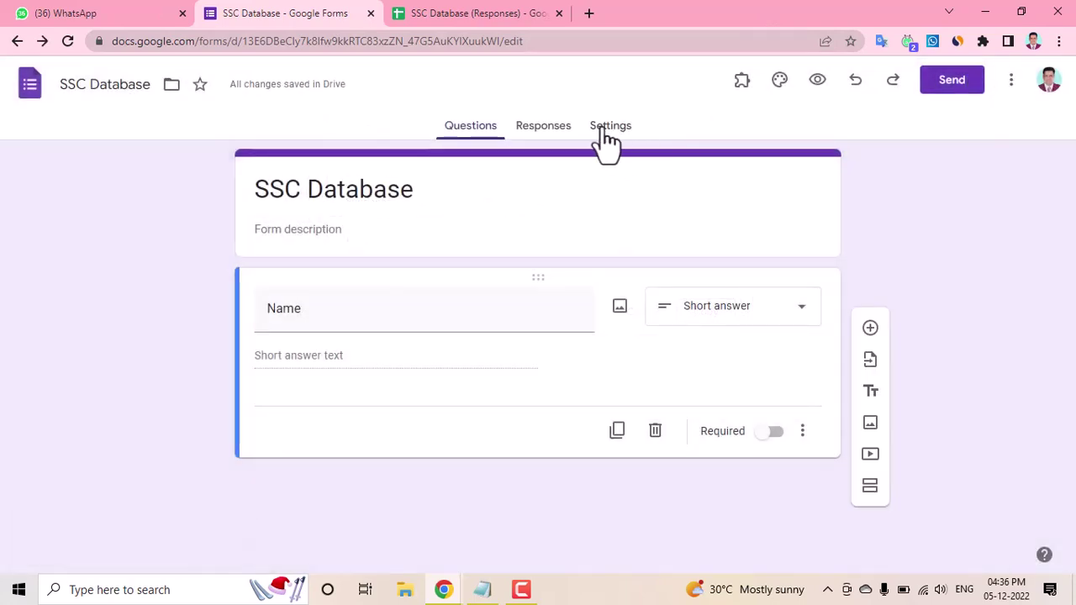
Step: On the SSC Database Settings tab, expand Question defaults, Form defaults and Presentation, then review them
click(612, 128)
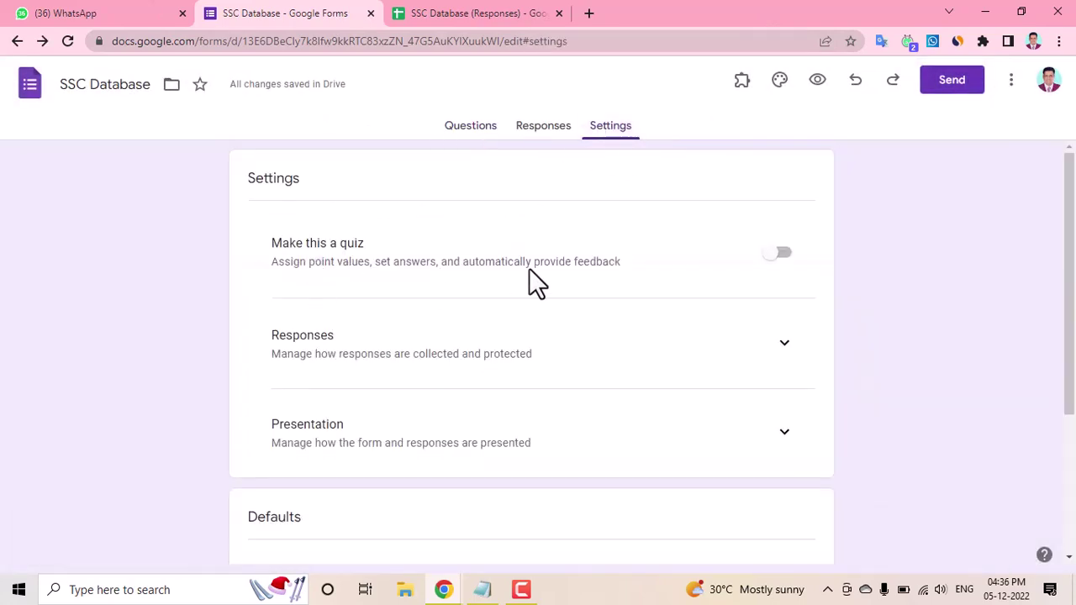
scroll(528, 270, down, 3)
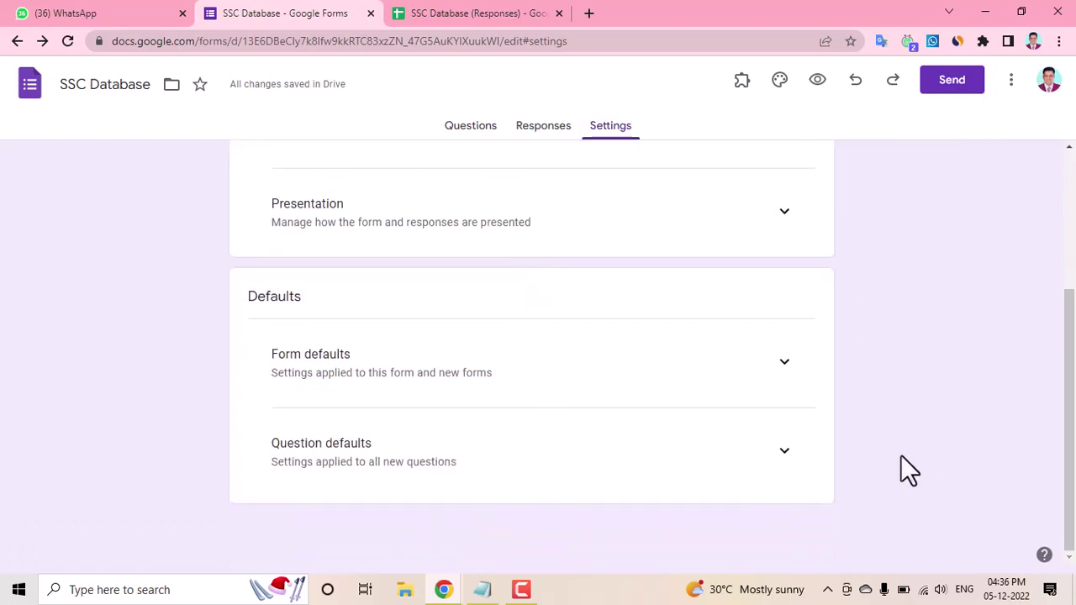
click(783, 459)
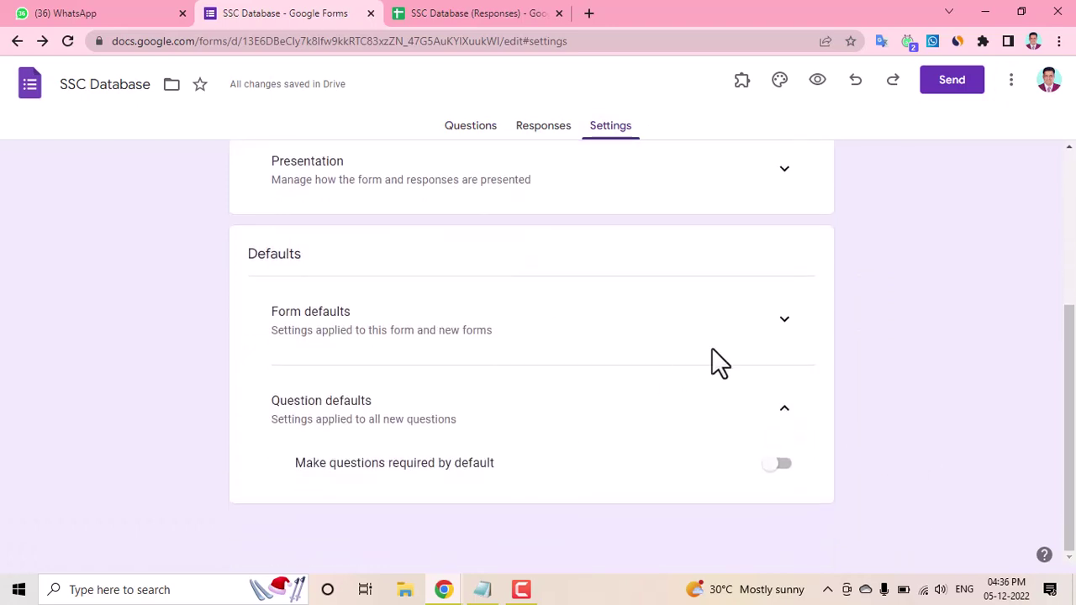
click(777, 321)
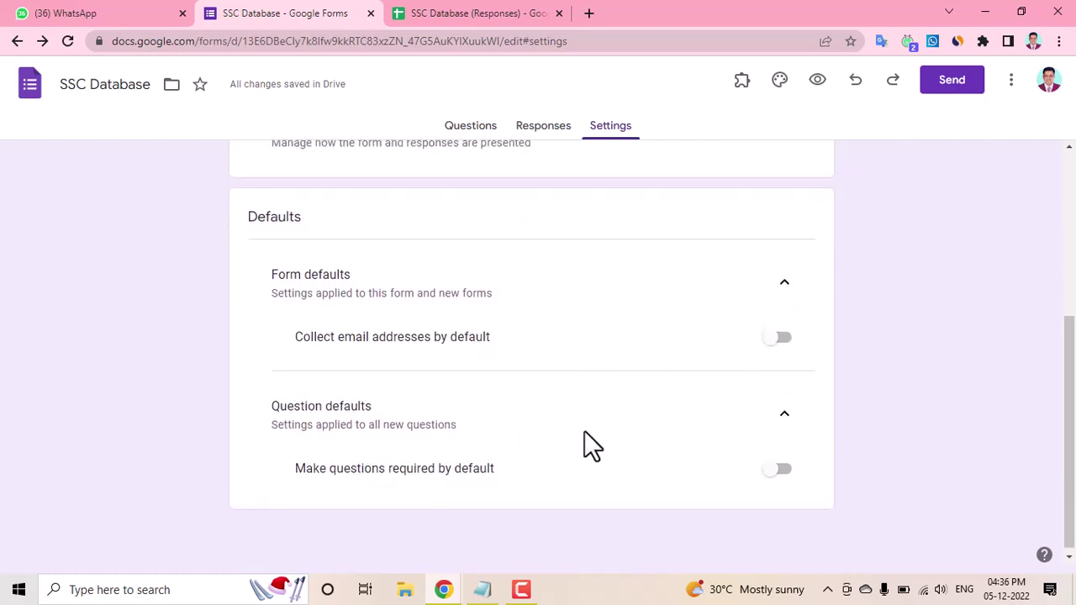
scroll(584, 430, up, 3)
click(786, 439)
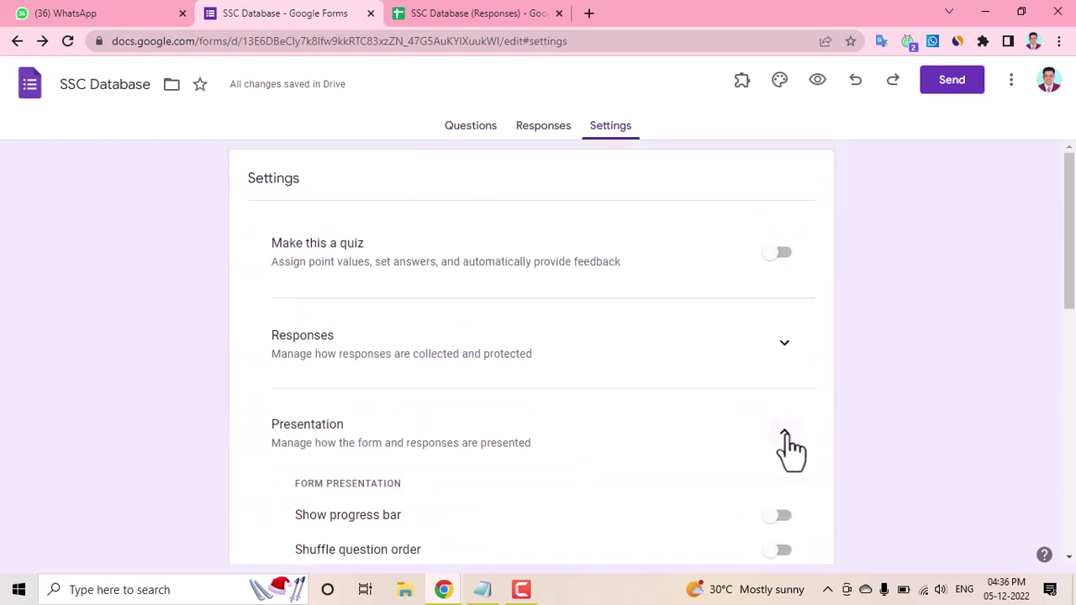
scroll(584, 458, down, 3)
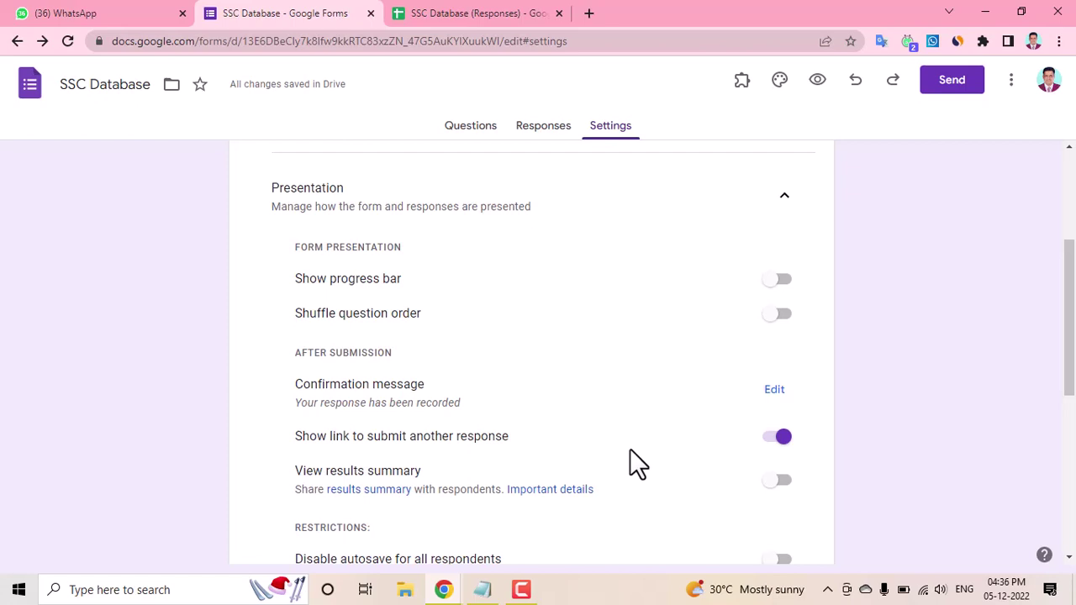
scroll(672, 449, down, 1)
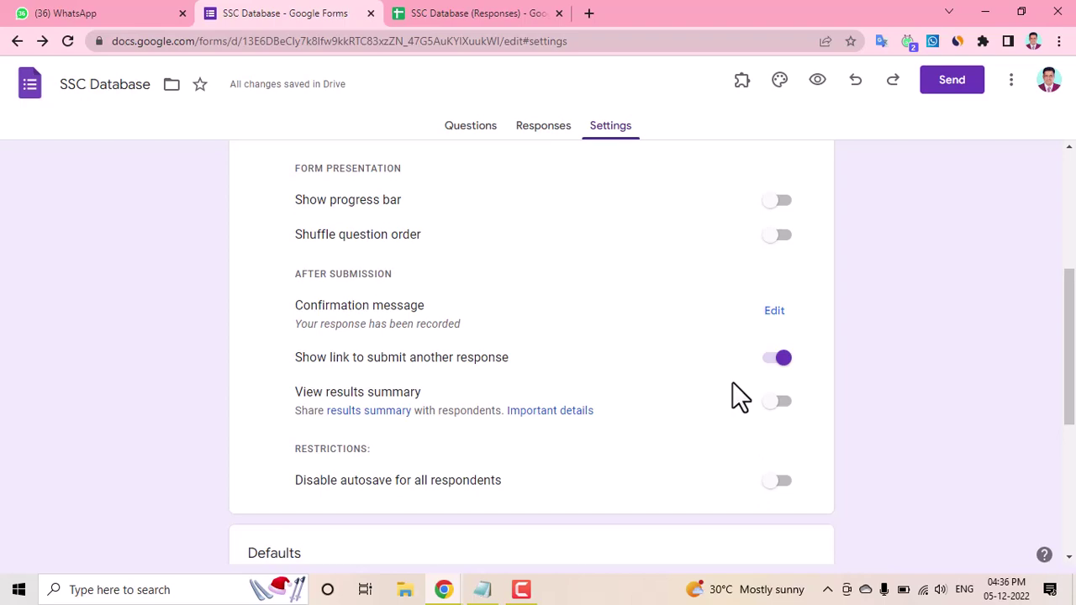
scroll(732, 384, up, 4)
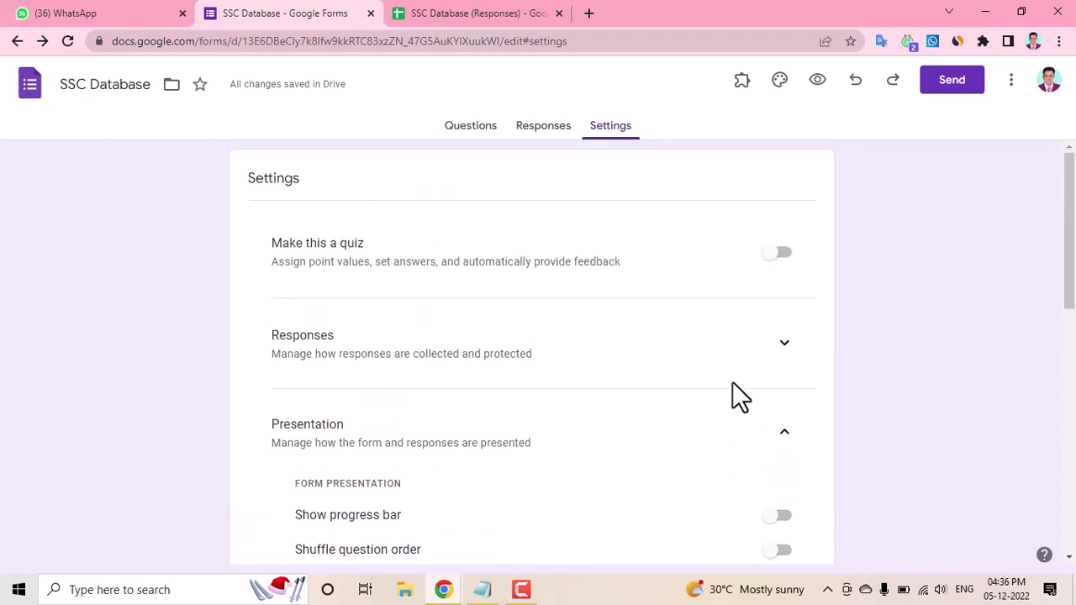
scroll(737, 391, down, 8)
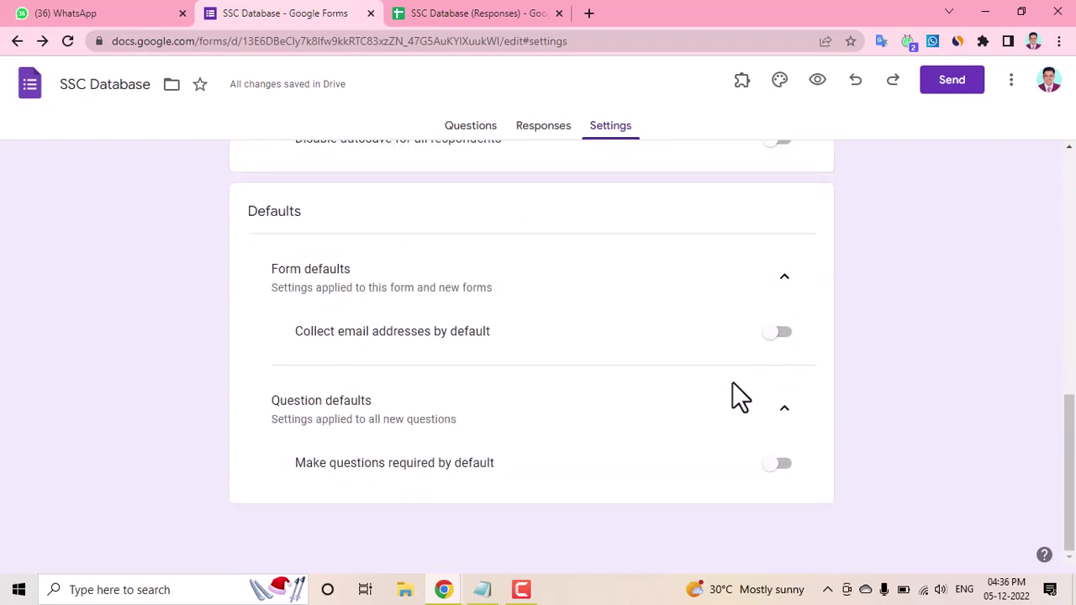
scroll(543, 471, up, 8)
scroll(353, 231, down, 5)
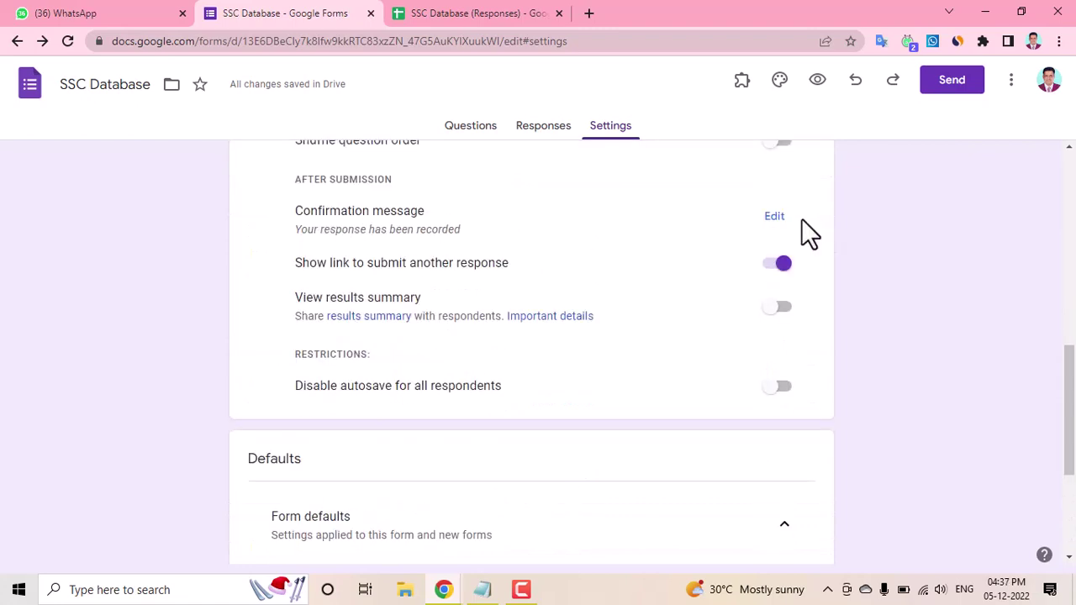
Step: Start editing the after-submission confirmation message text, then return to the Responses section
click(775, 218)
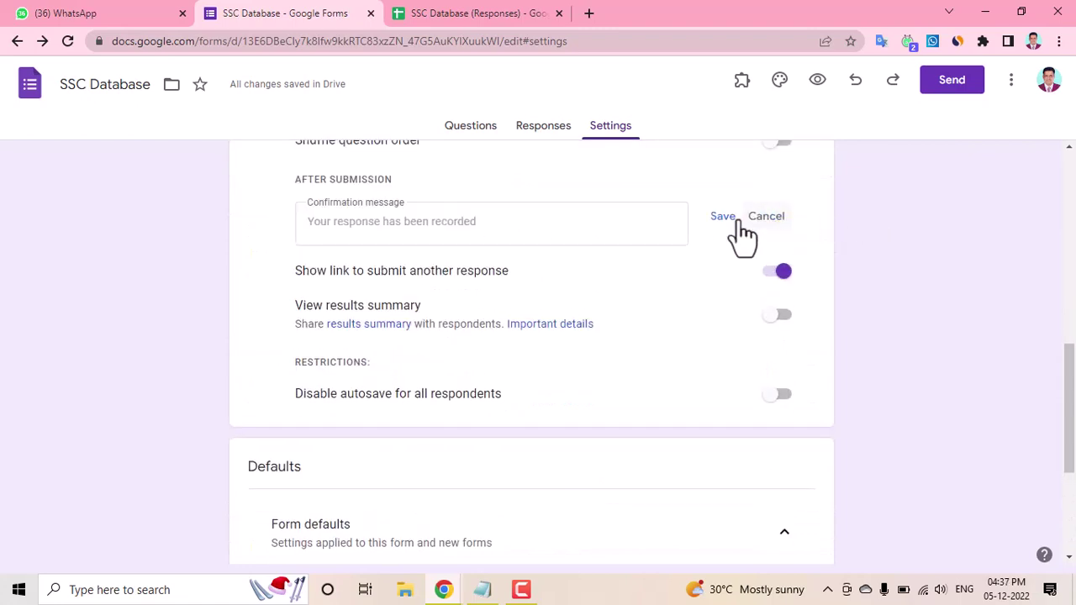
click(425, 225)
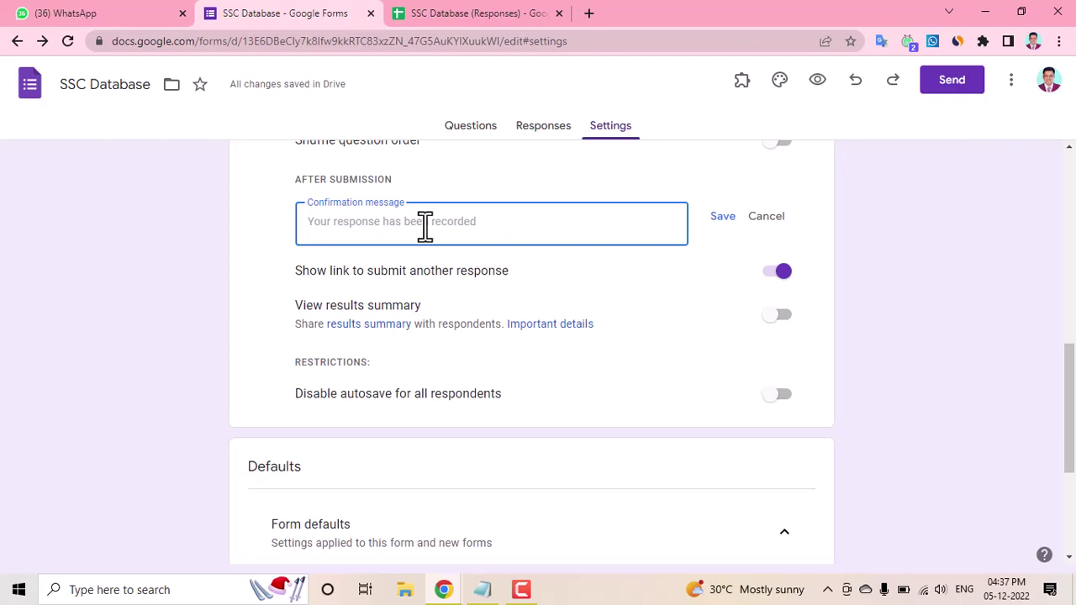
scroll(620, 416, up, 8)
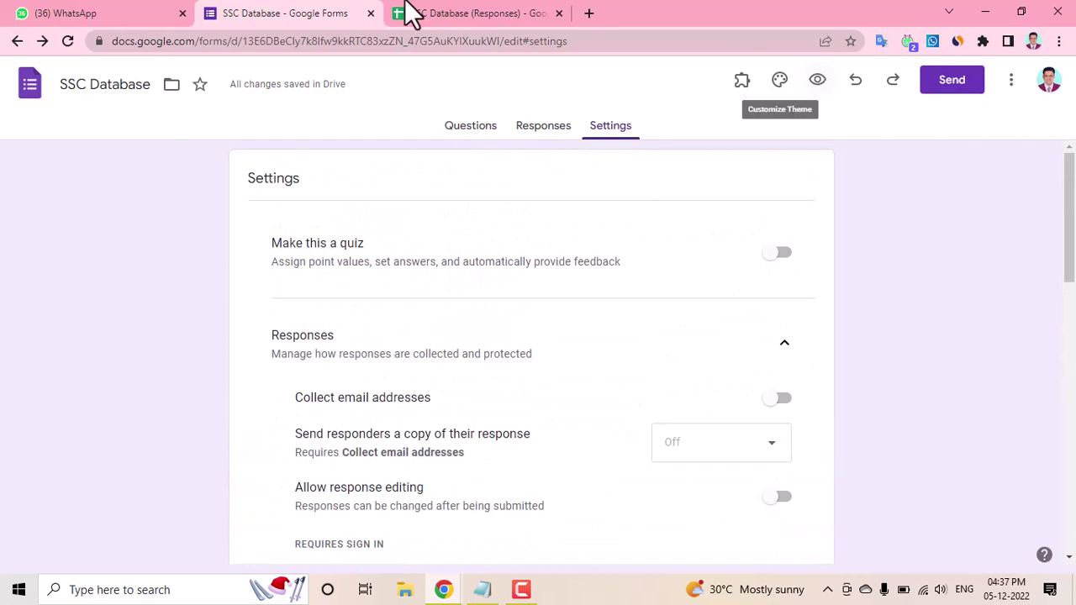
Step: In a new tab, sign in to AppCreator24 and go to General info > Launch message
click(591, 14)
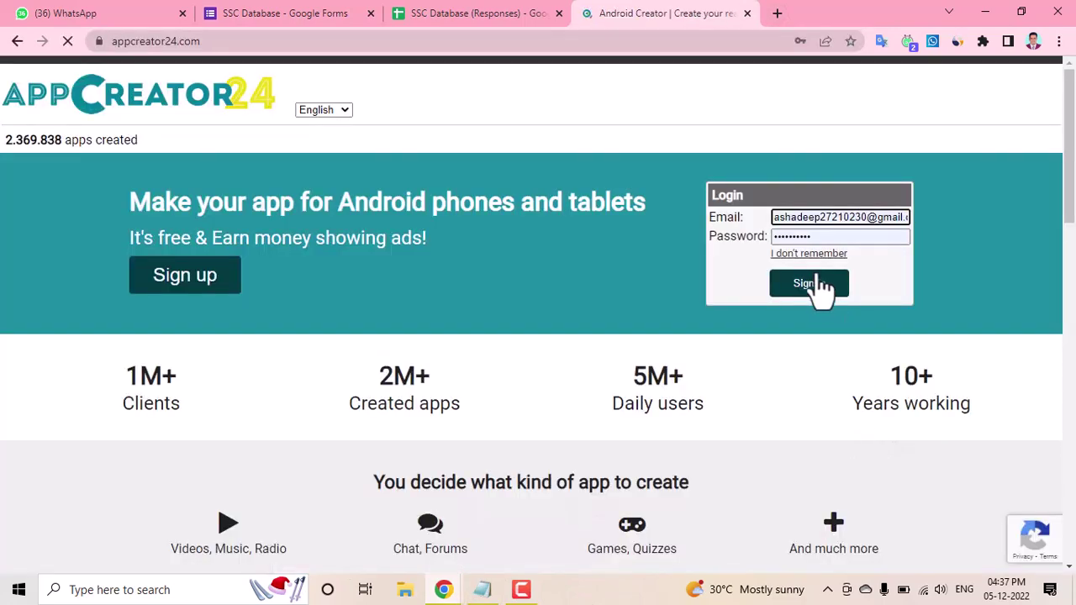
click(816, 286)
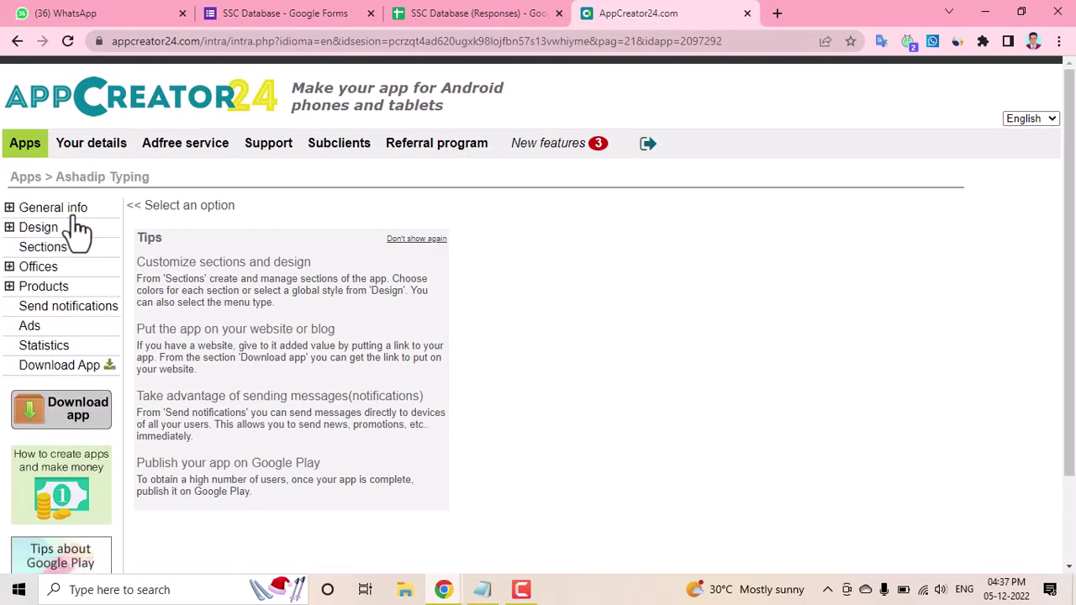
click(46, 208)
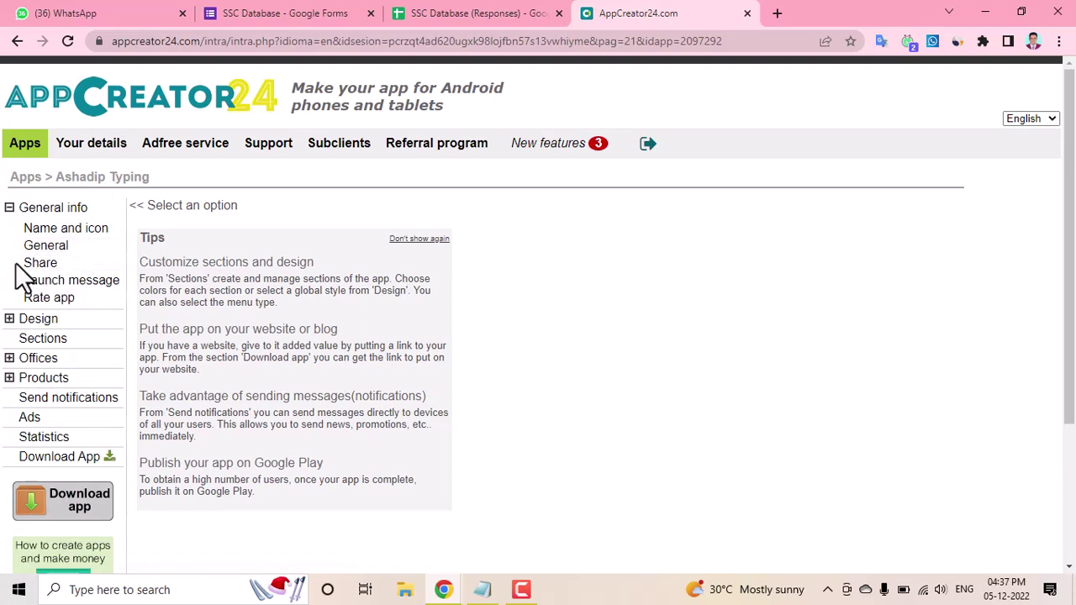
click(78, 286)
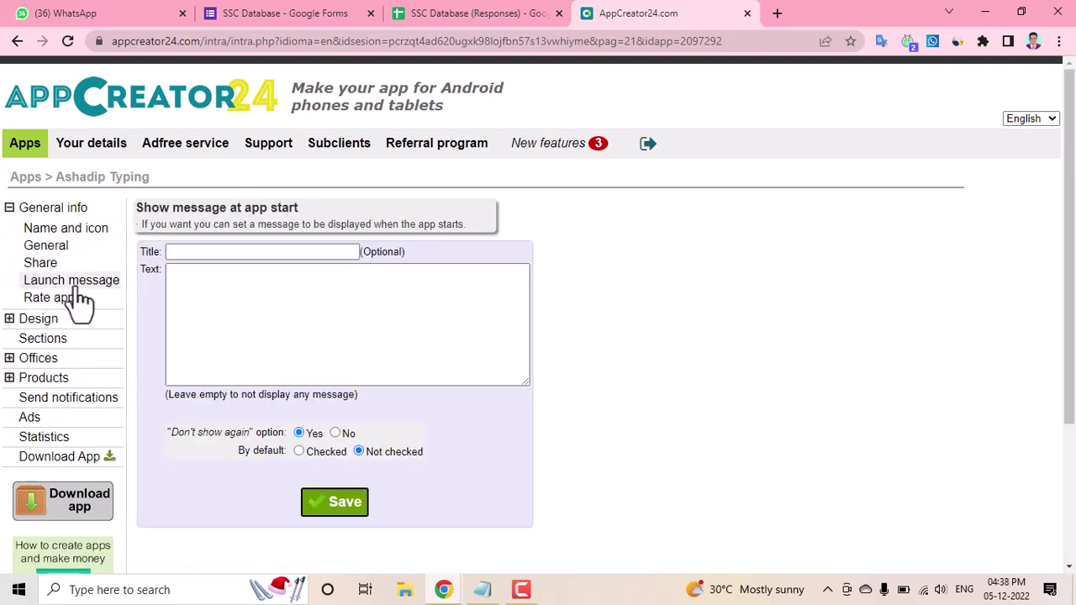
click(198, 300)
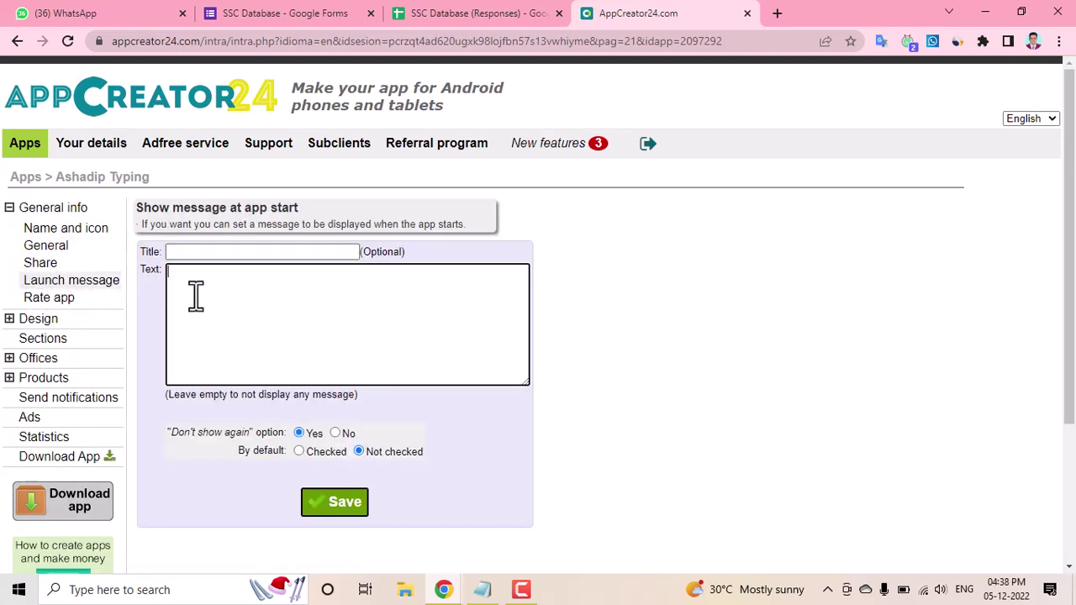
text(https://forms.gle/Y7Pk87qh616Y2gwHA)
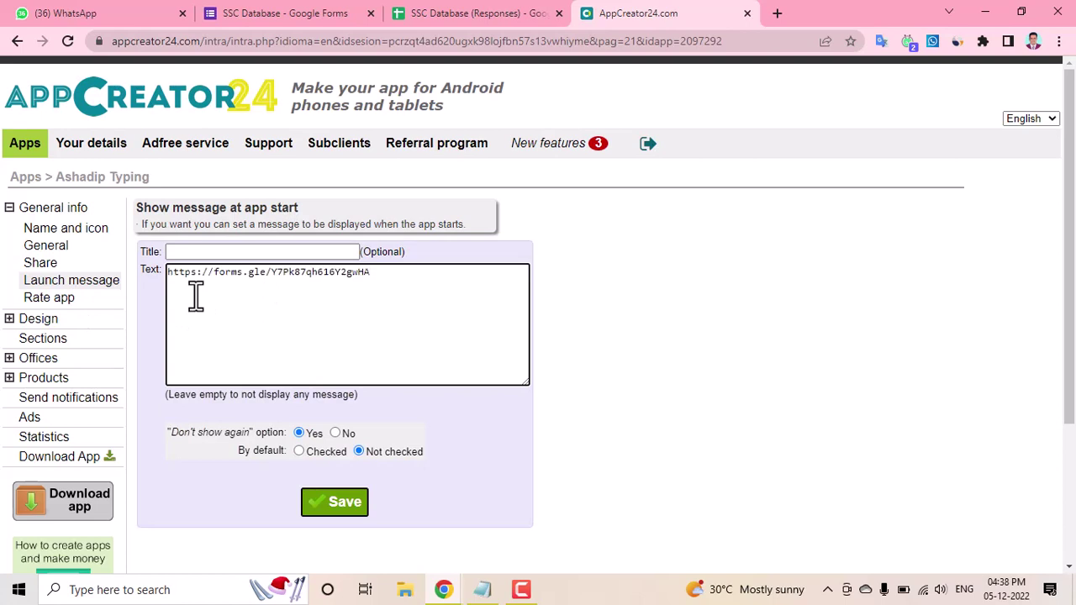
click(187, 252)
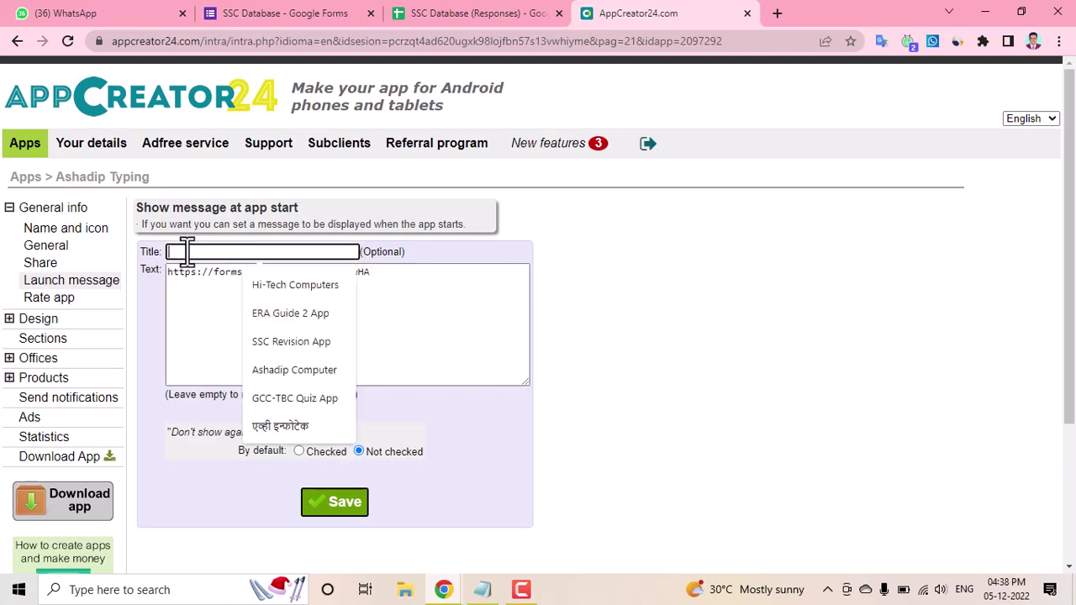
click(206, 320)
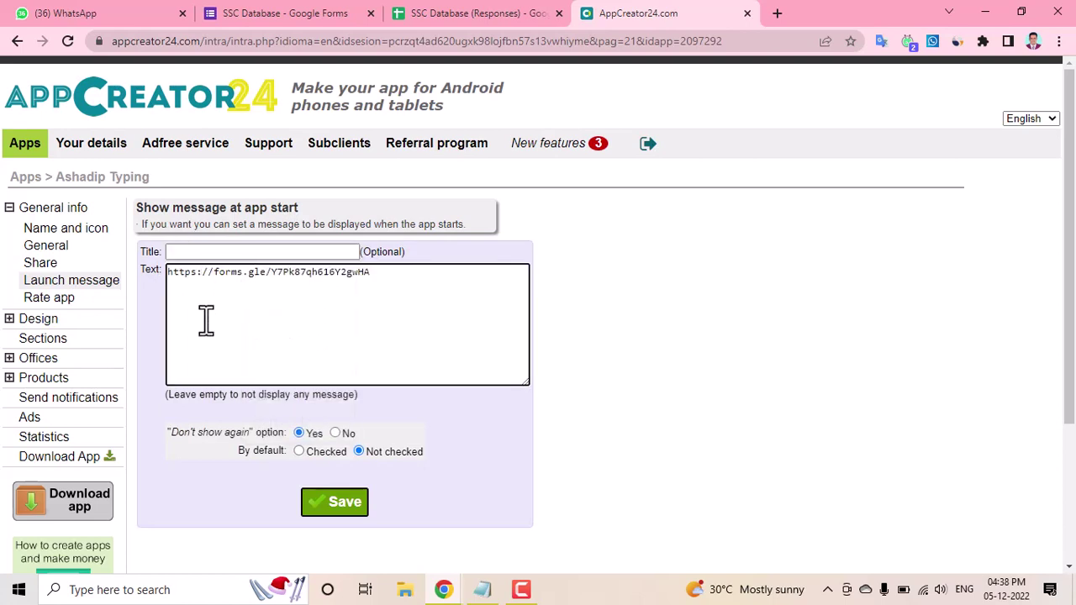